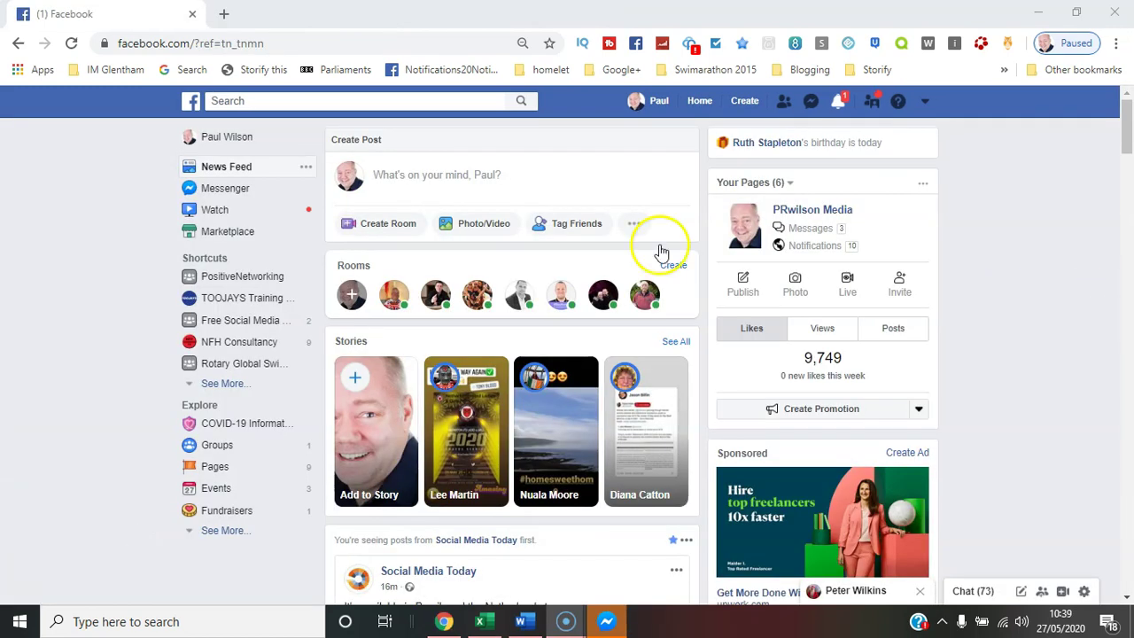
# Open Messenger and look through the list of past chats down to the oldest conversations
pyautogui.click(250, 189)
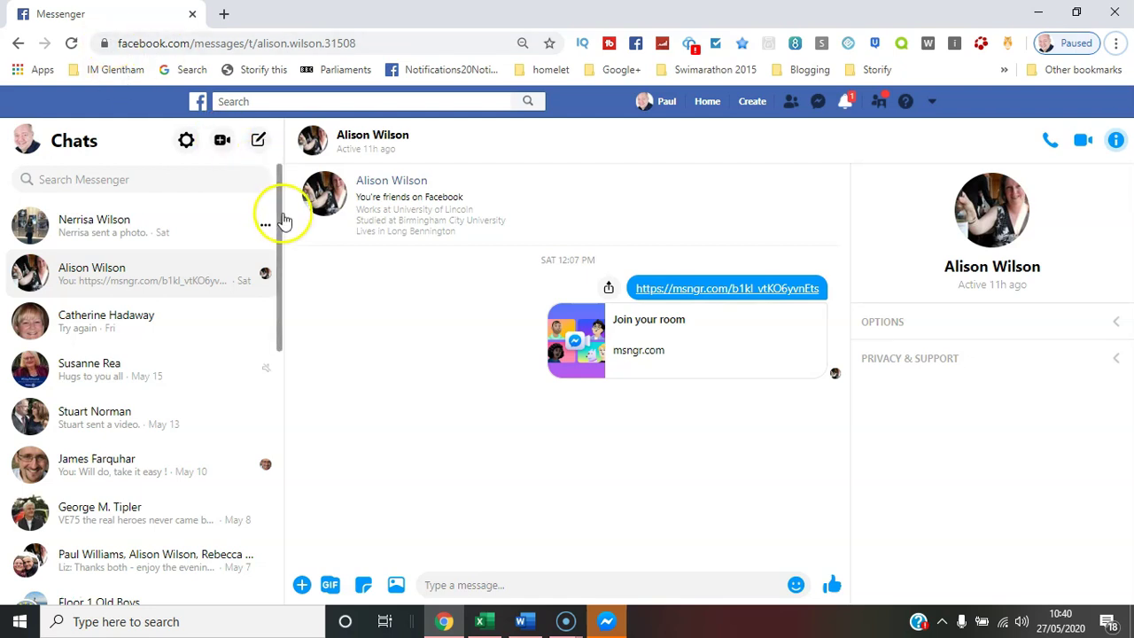
pyautogui.moveTo(277, 219); pyautogui.dragTo(286, 296)
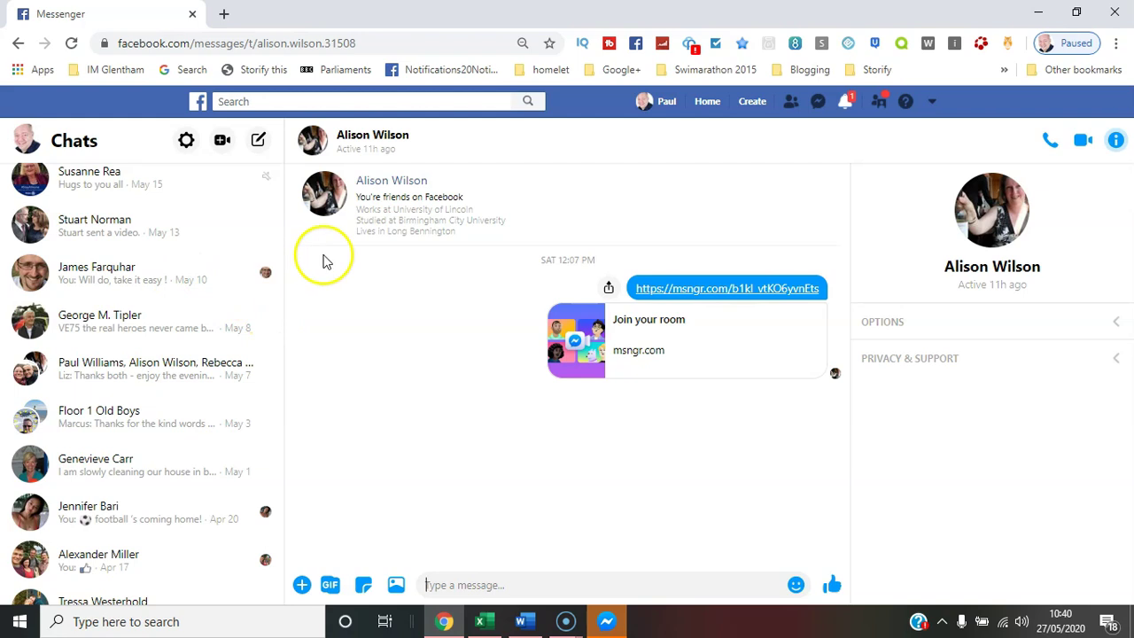
pyautogui.moveTo(280, 307); pyautogui.dragTo(288, 520)
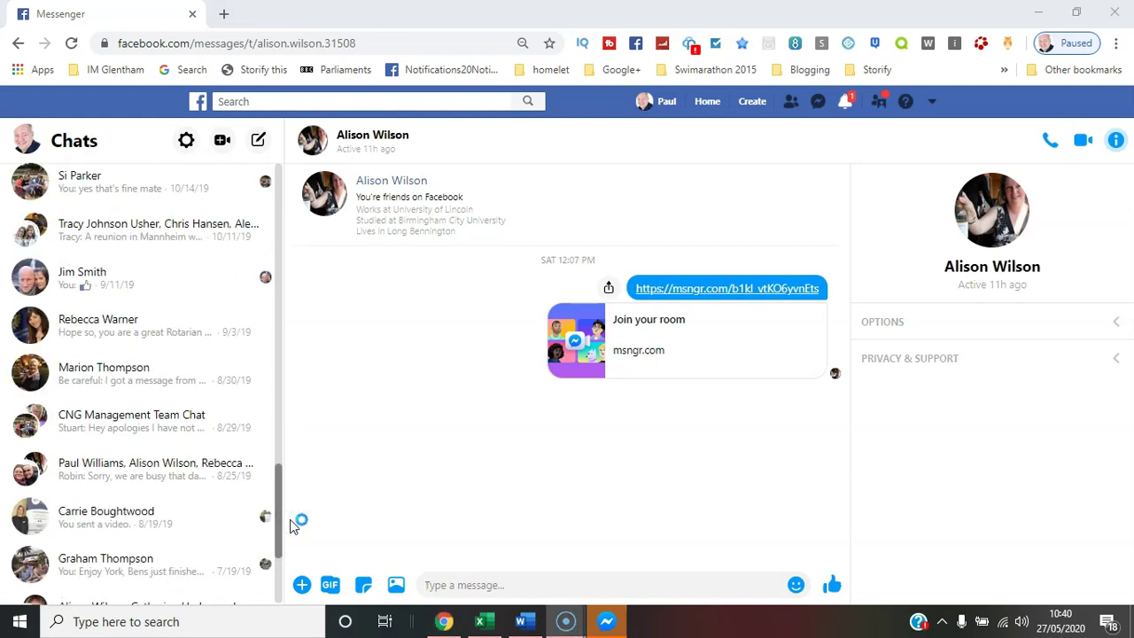
pyautogui.moveTo(289, 519); pyautogui.dragTo(285, 489)
pyautogui.click(286, 489)
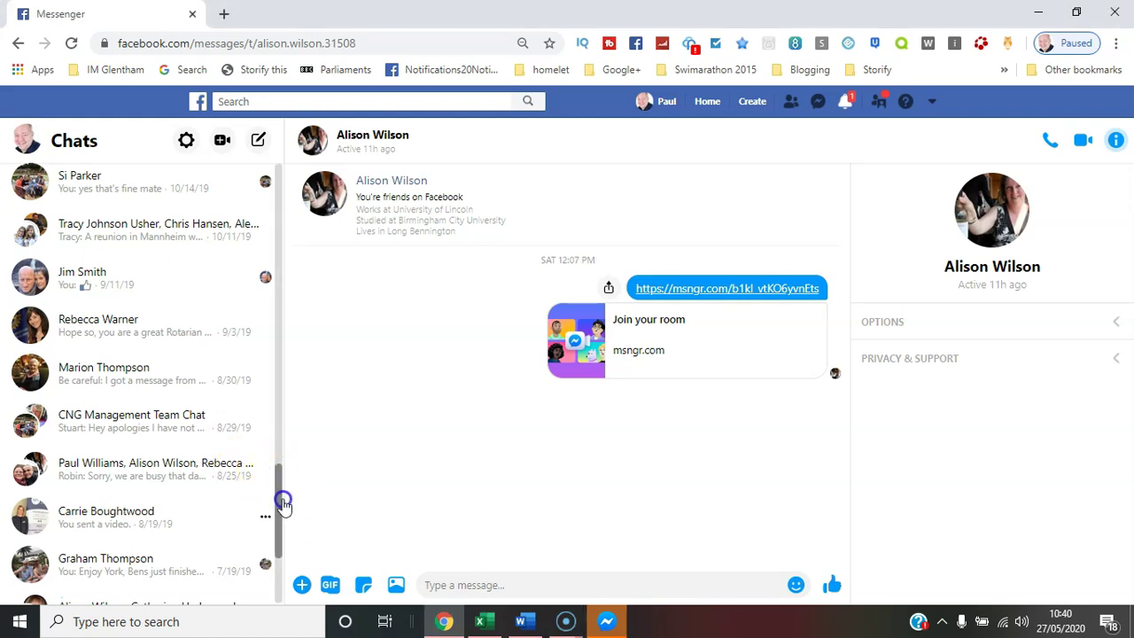
pyautogui.click(278, 519)
pyautogui.scroll(-2, 278, 525)
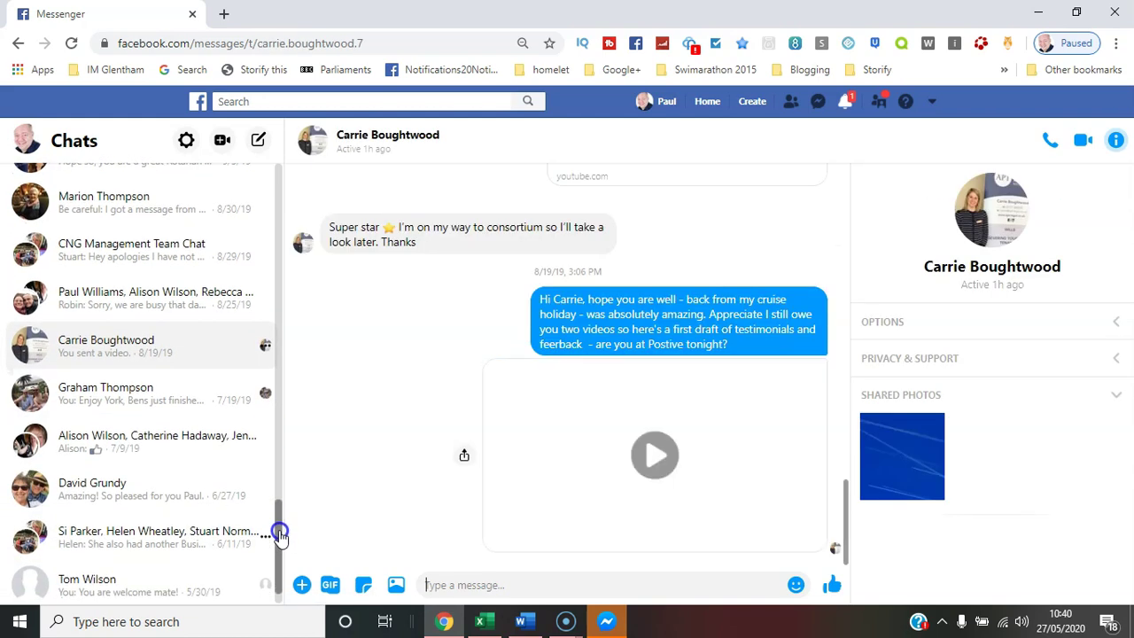
pyautogui.moveTo(278, 526); pyautogui.dragTo(284, 555)
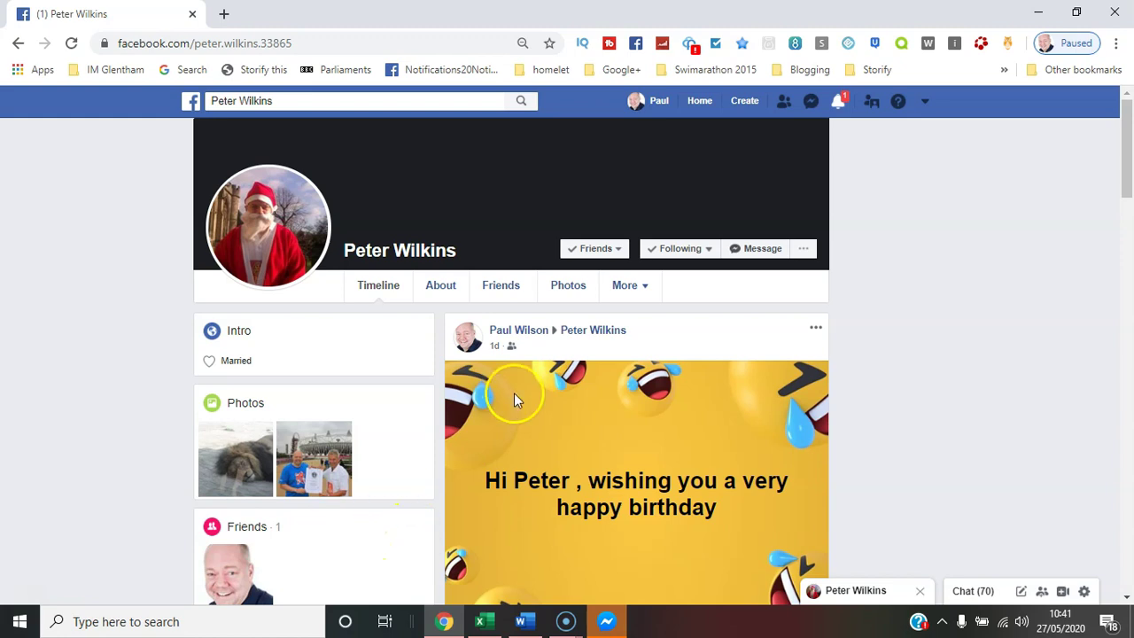
# Start a chat from the friend's profile and open that conversation in the full Messenger view
pyautogui.click(755, 252)
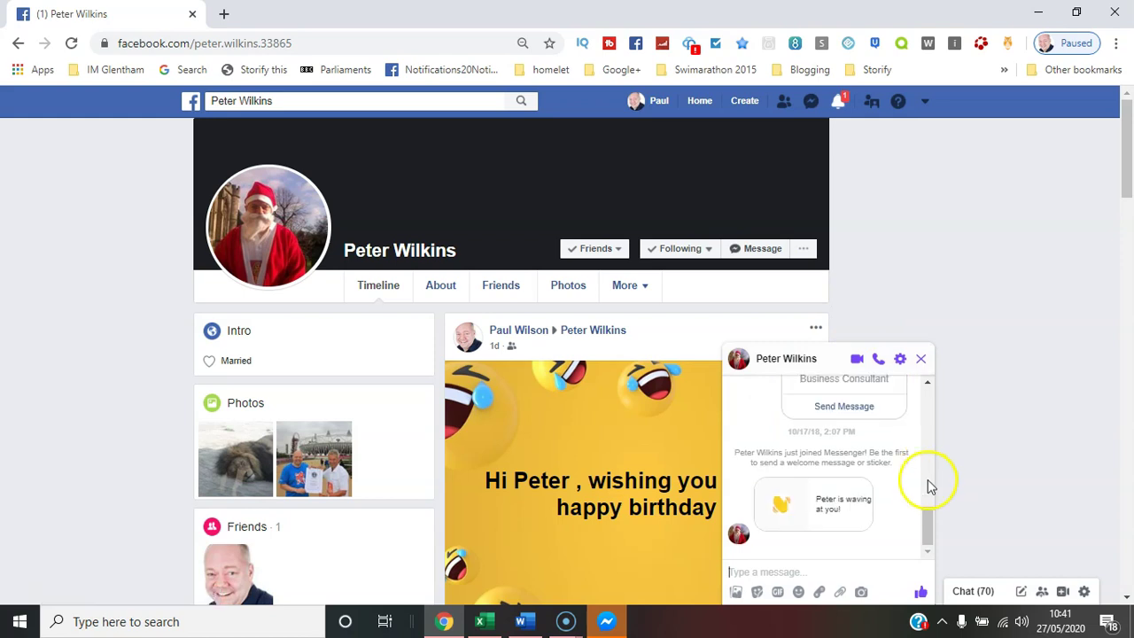
pyautogui.moveTo(932, 530)
pyautogui.mouseDown()
pyautogui.moveTo(929, 505)
pyautogui.moveTo(936, 529)
pyautogui.mouseUp()
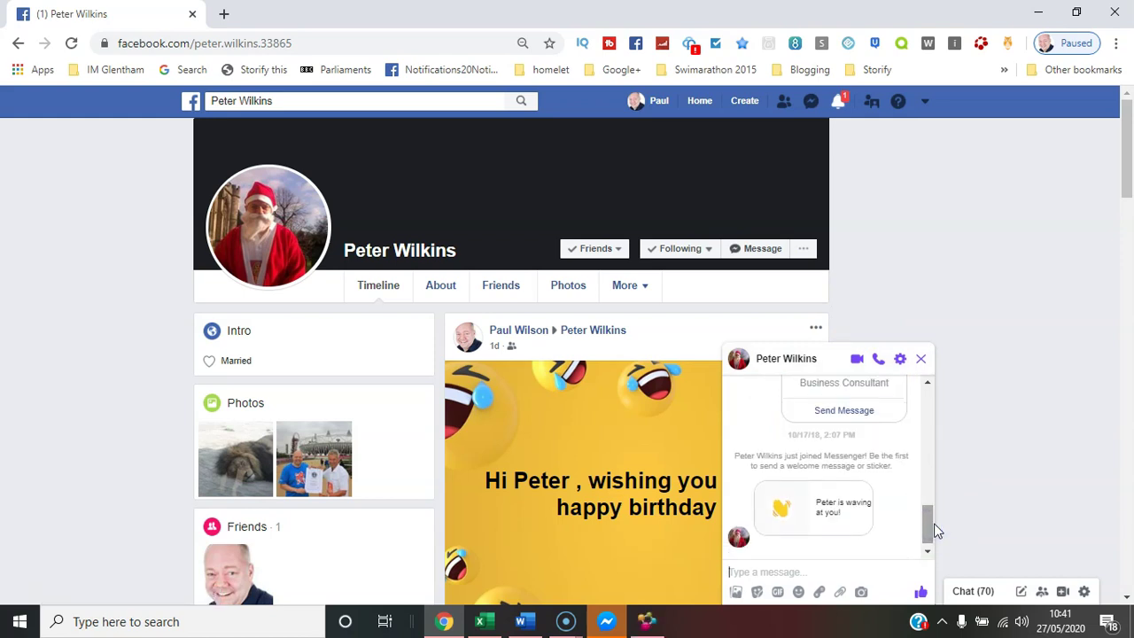
pyautogui.click(939, 527)
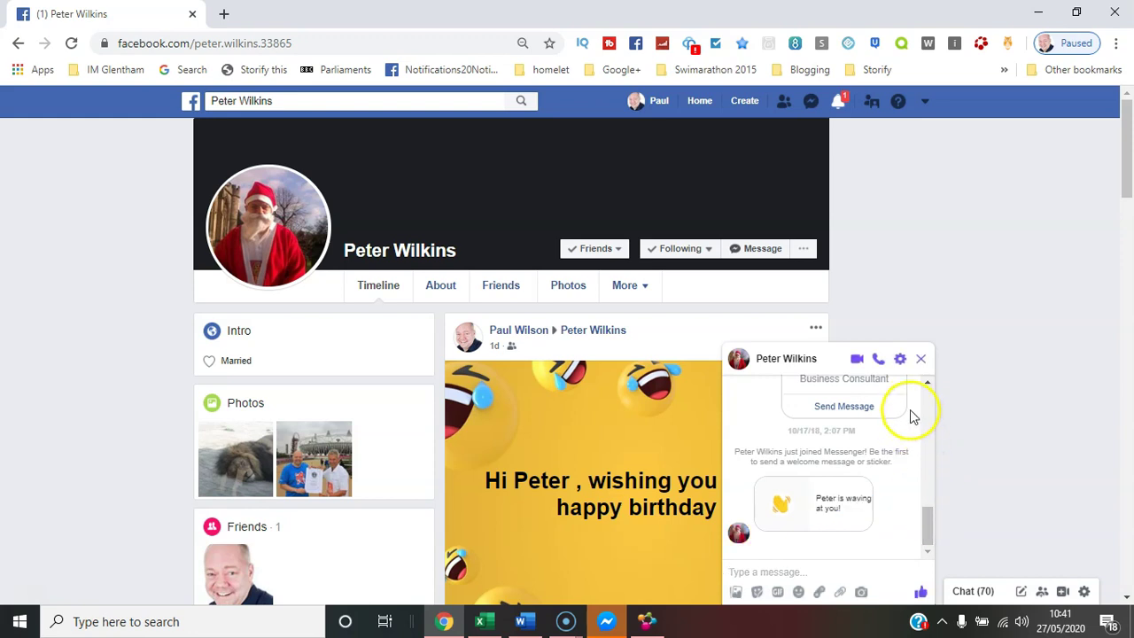
pyautogui.click(899, 359)
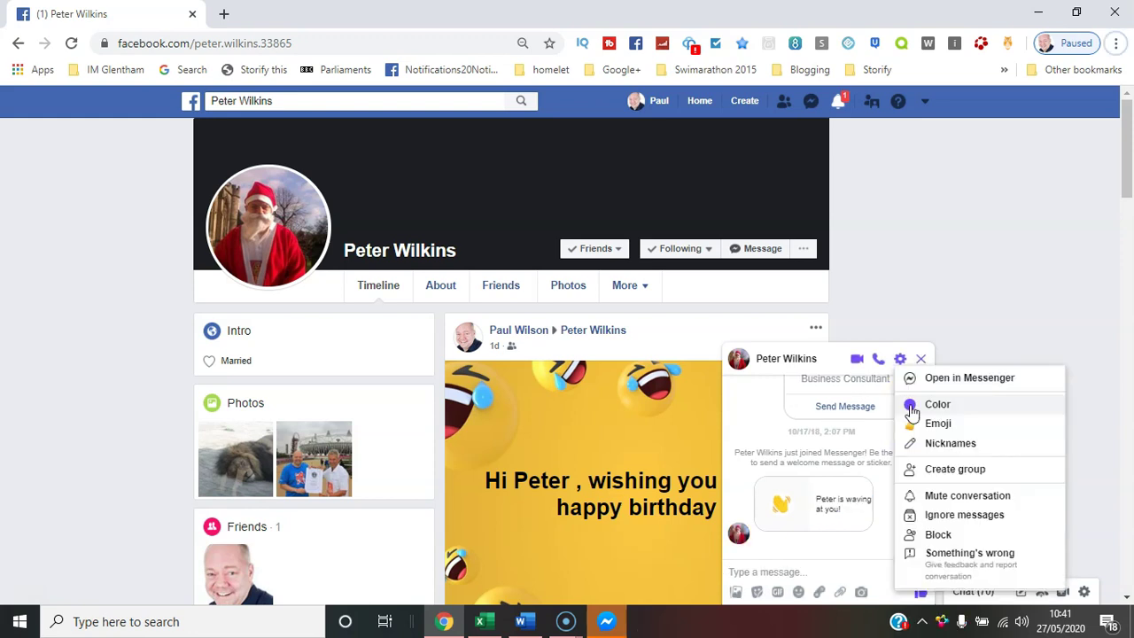
pyautogui.click(952, 379)
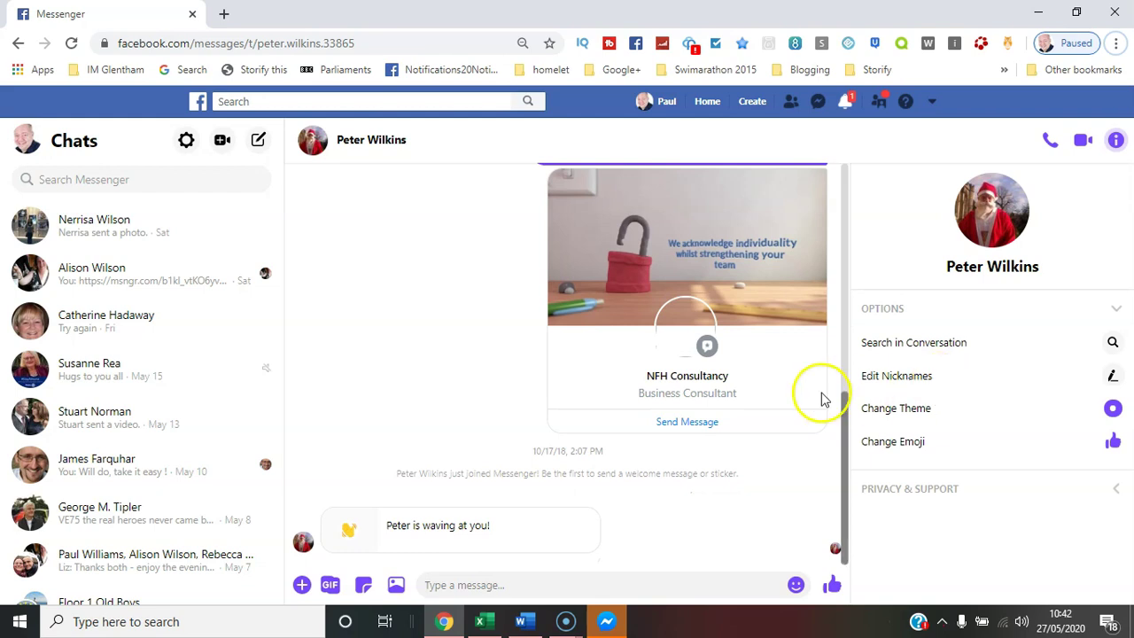
# Remove the sent message "how about we meet up at 11am tomorrow?" from the conversation for yourself
pyautogui.moveTo(848, 410); pyautogui.dragTo(849, 190)
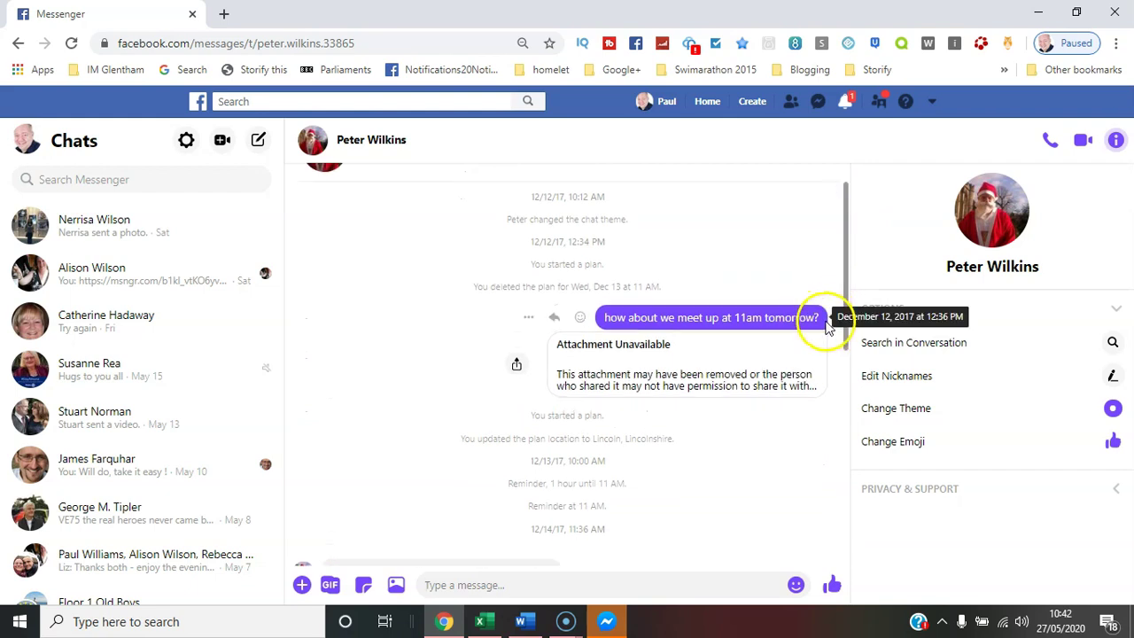
pyautogui.click(534, 327)
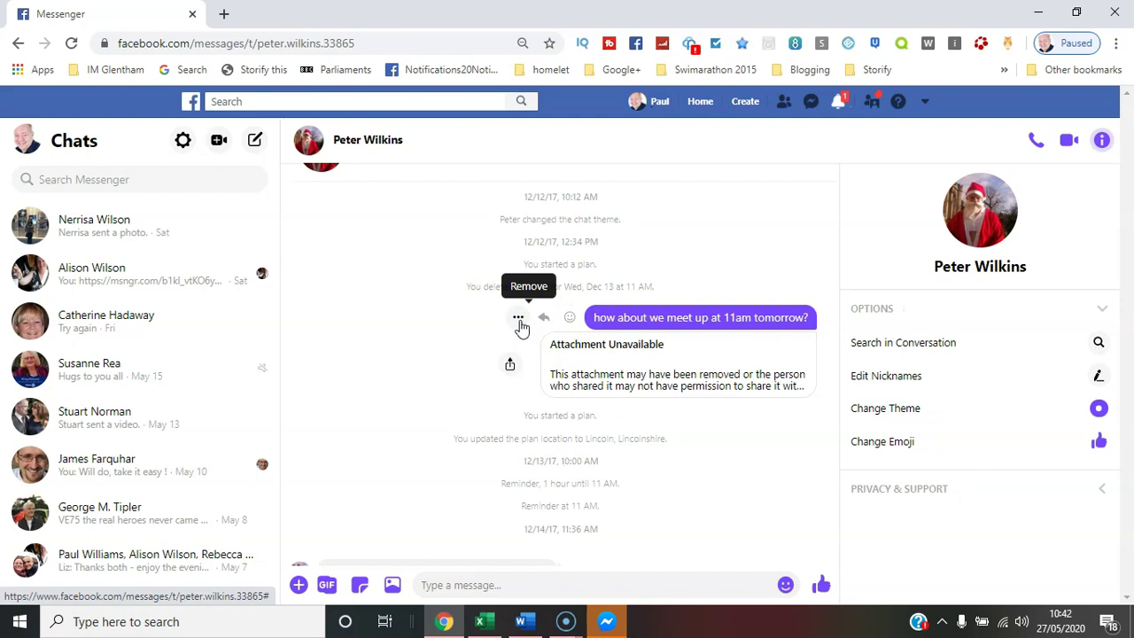
pyautogui.click(524, 288)
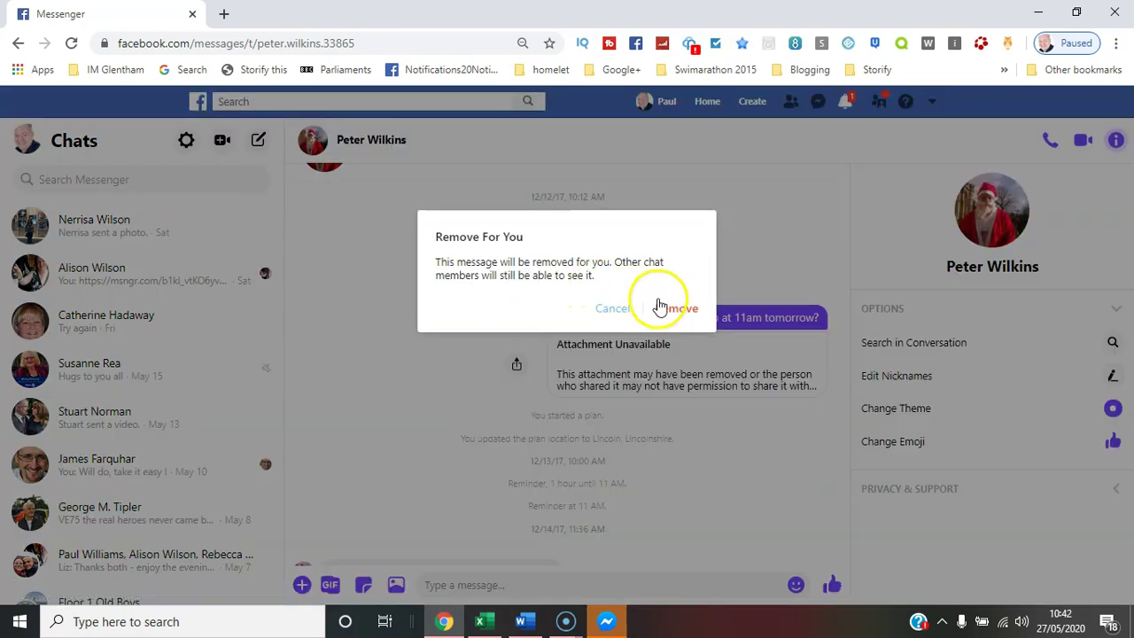
pyautogui.click(663, 308)
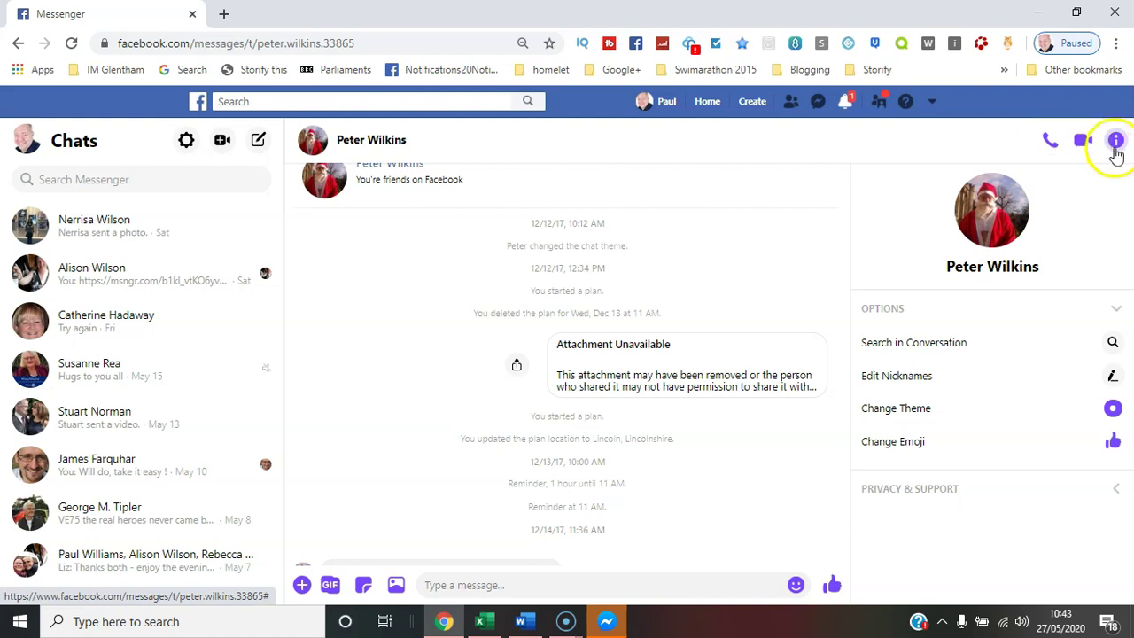
# Hide the conversation details and write "how are you" as a new message in the chat
pyautogui.click(1116, 142)
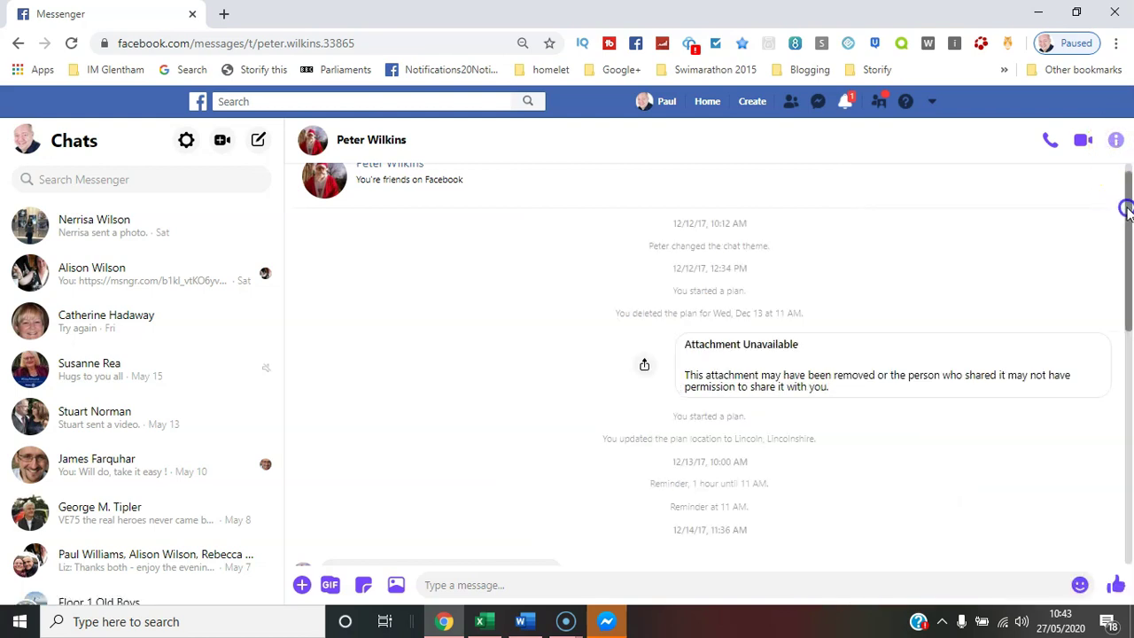
pyautogui.moveTo(1124, 207)
pyautogui.mouseDown()
pyautogui.moveTo(1131, 467)
pyautogui.moveTo(1107, 192)
pyautogui.mouseUp()
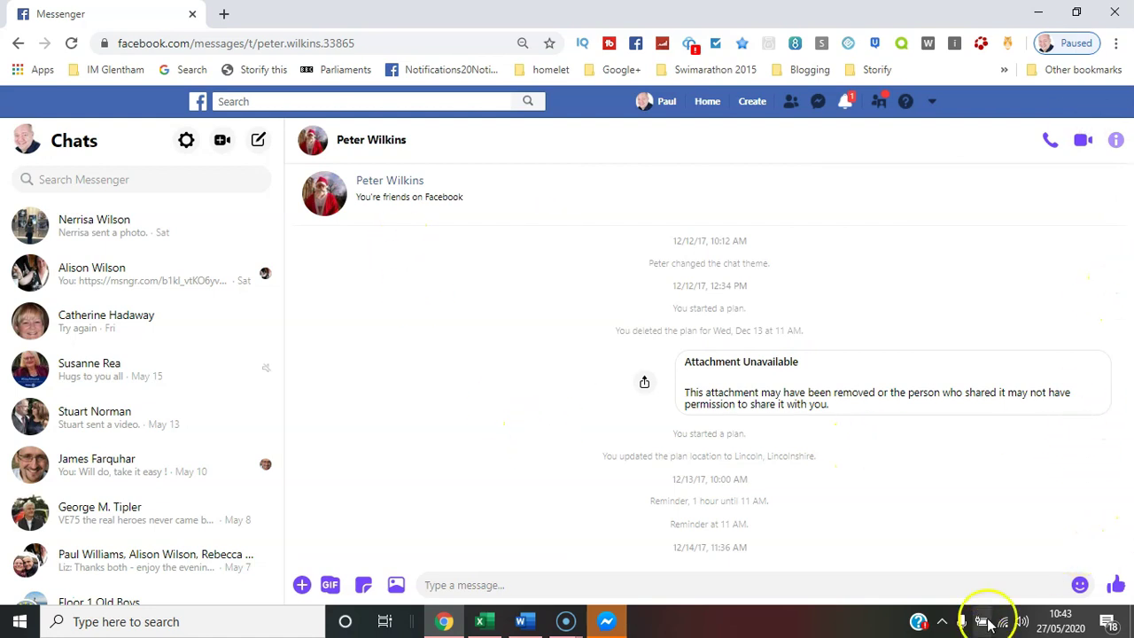
pyautogui.click(436, 585)
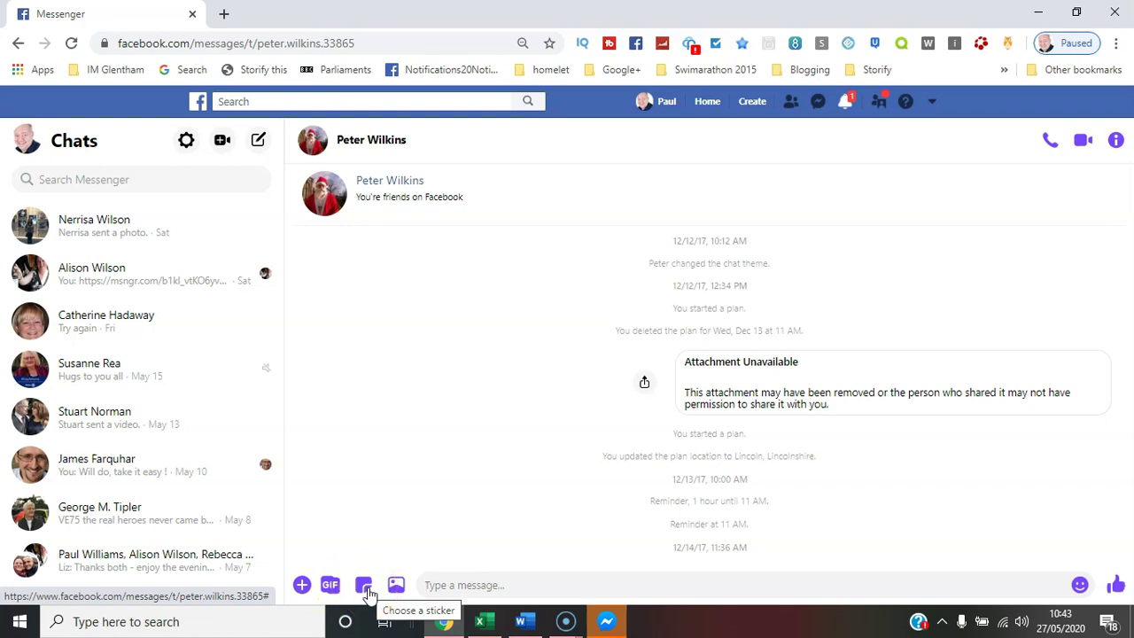
pyautogui.click(396, 587)
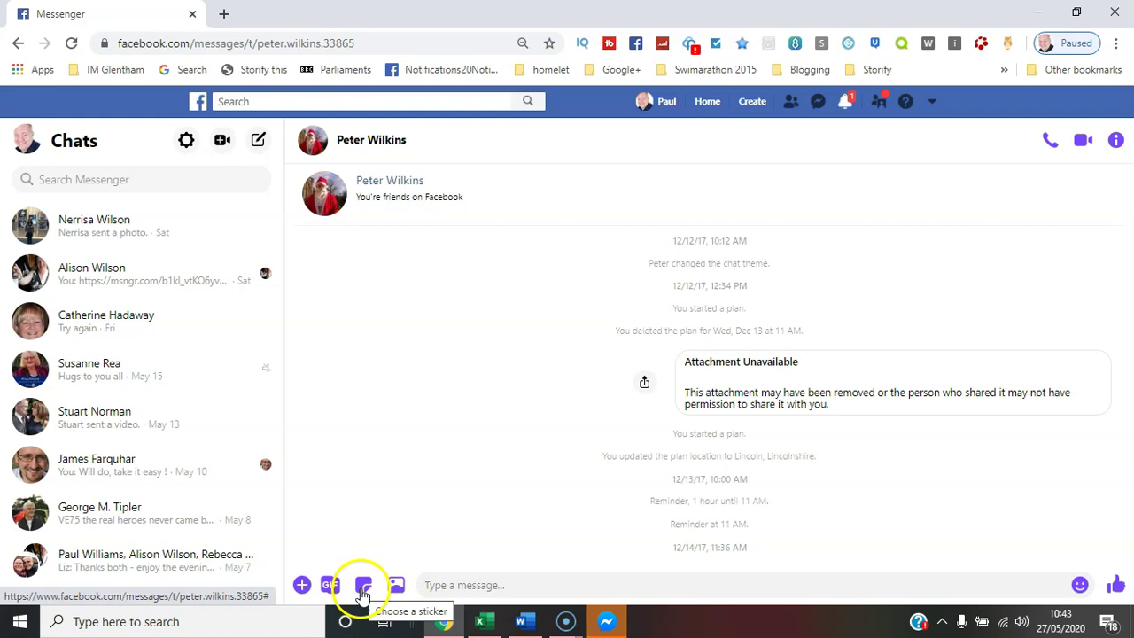
pyautogui.click(488, 578)
pyautogui.write('how are you')
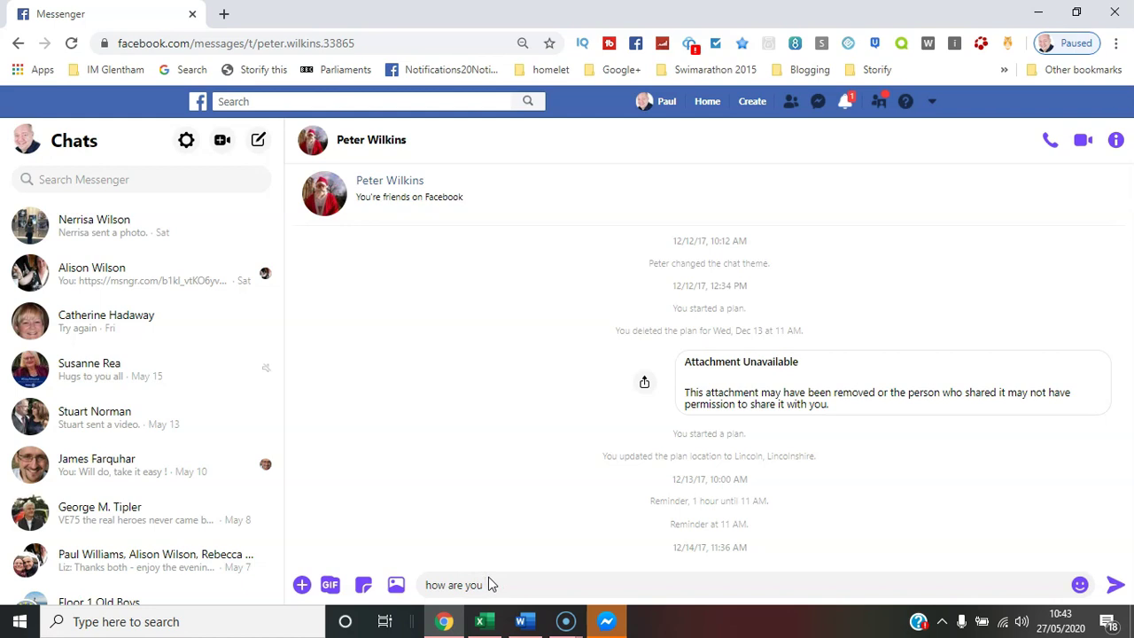
# Attach the picture IMG_0712 from the 2016-07 folder to the message
pyautogui.click(397, 585)
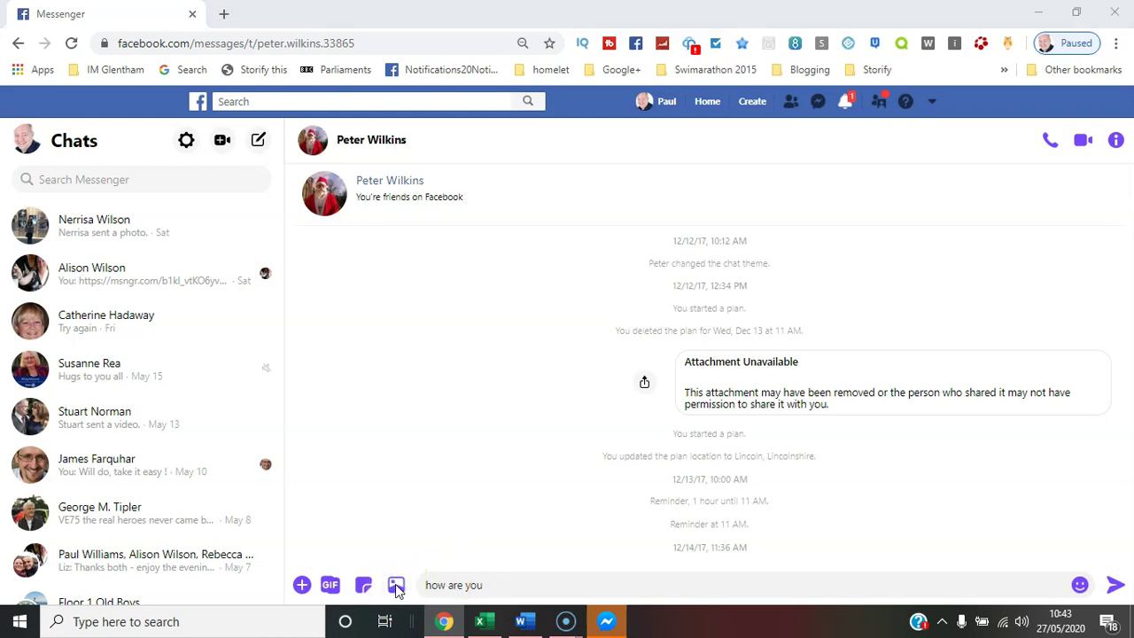
pyautogui.click(427, 372)
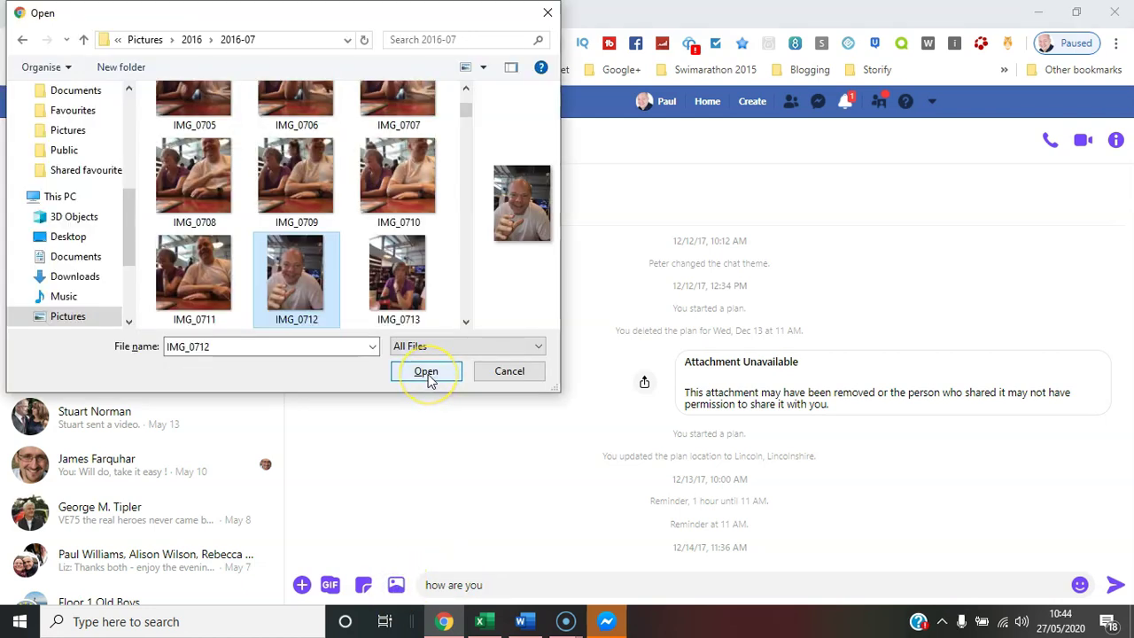
pyautogui.click(427, 372)
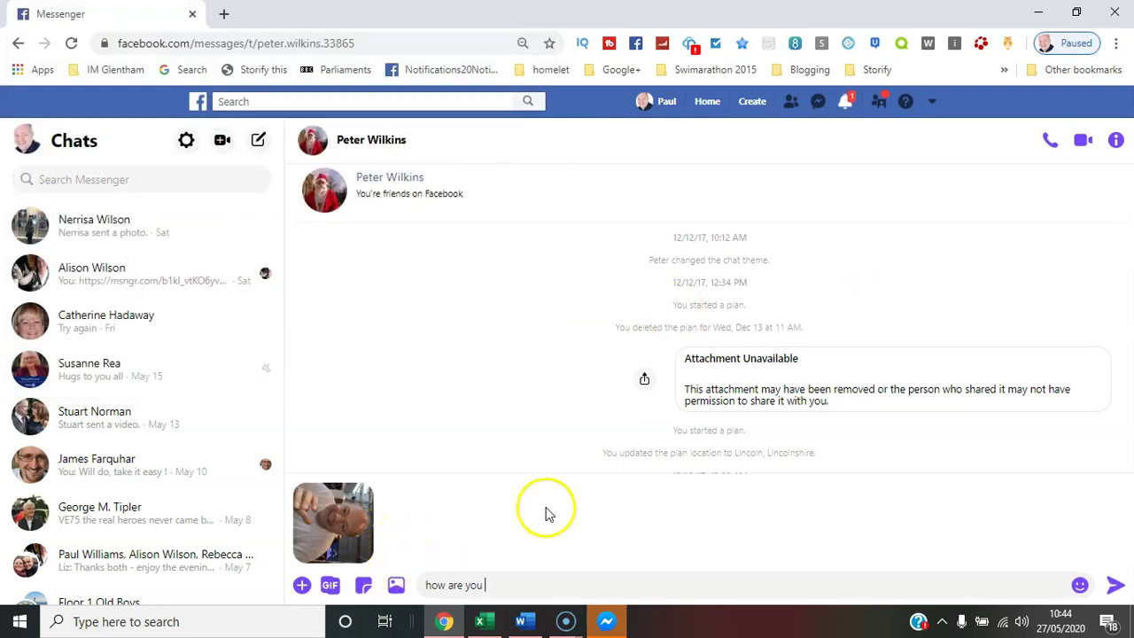
# Add two smiling emojis after the message text and send the message with the attached photo
pyautogui.click(1081, 587)
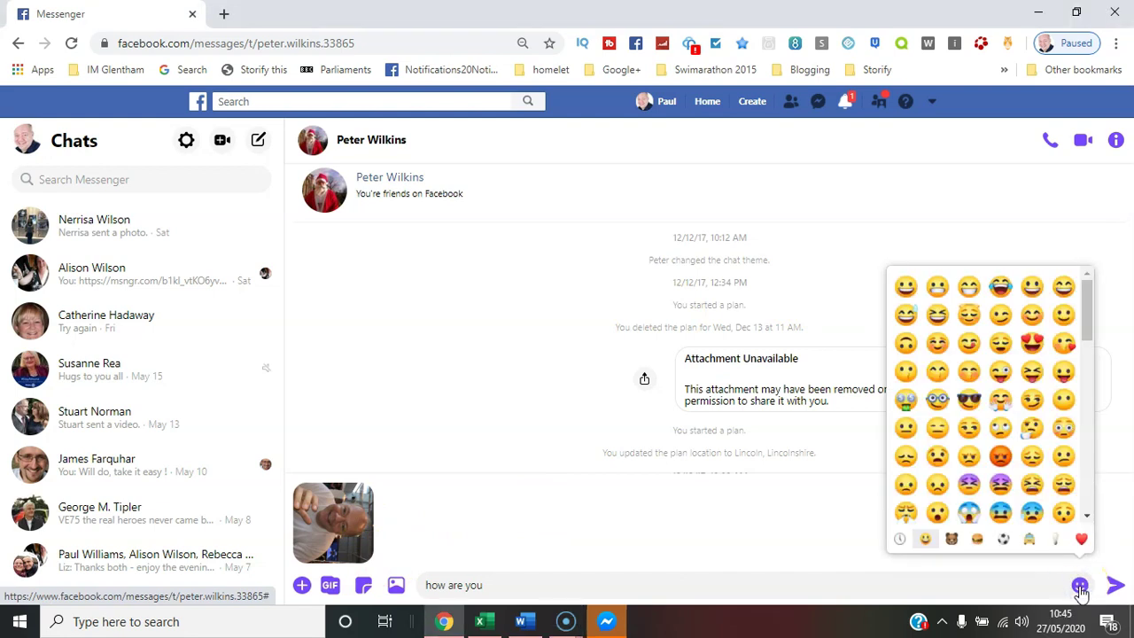
pyautogui.click(950, 319)
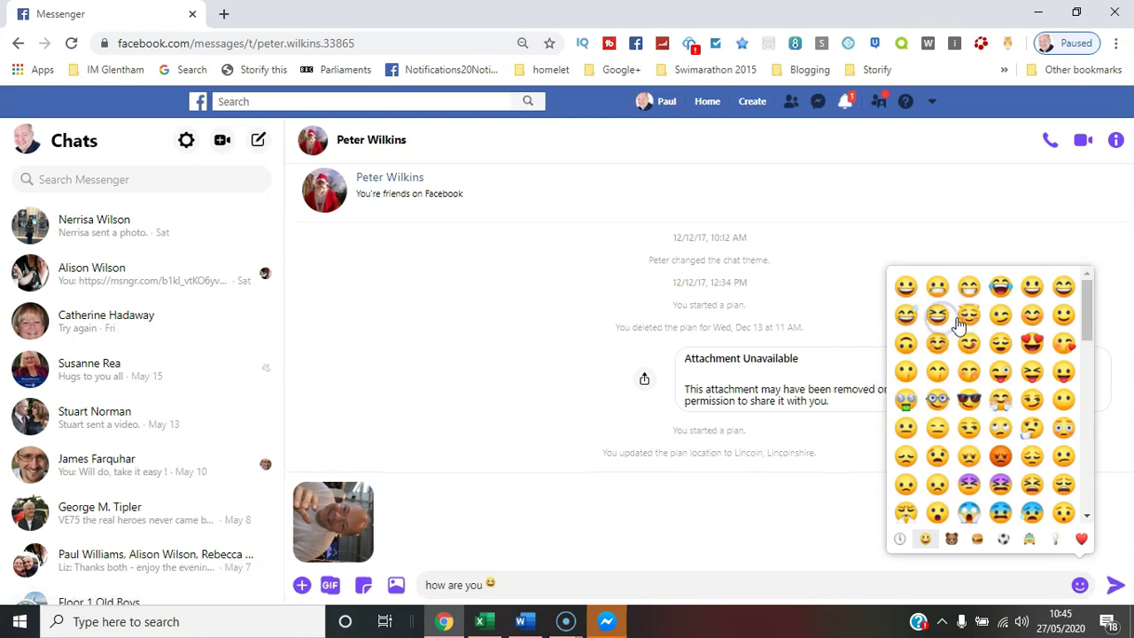
pyautogui.click(968, 319)
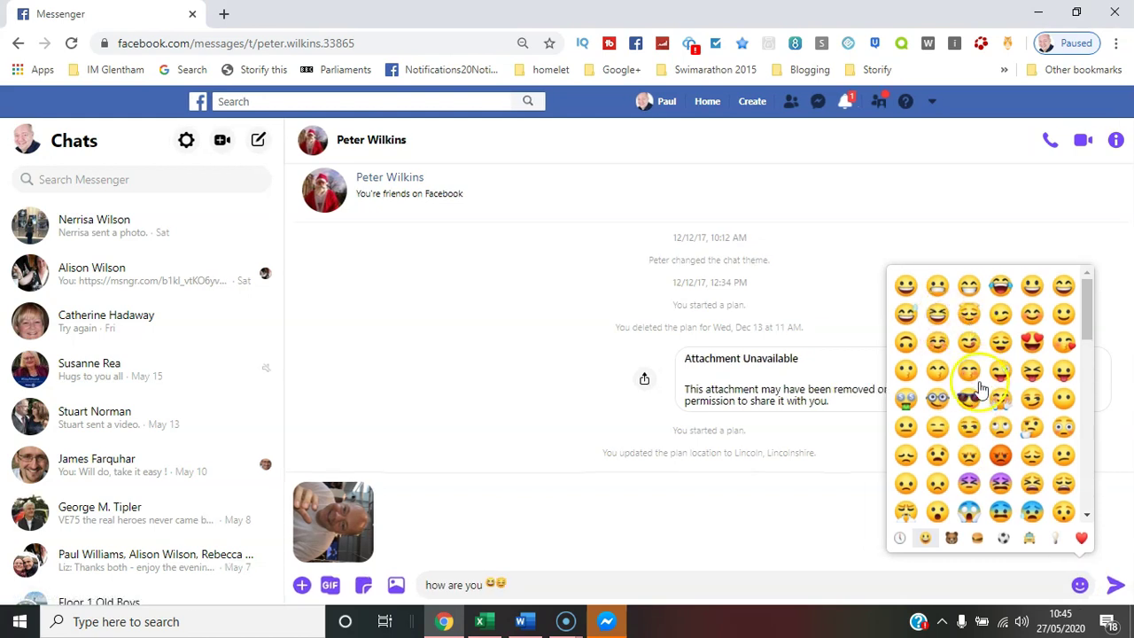
pyautogui.click(1114, 588)
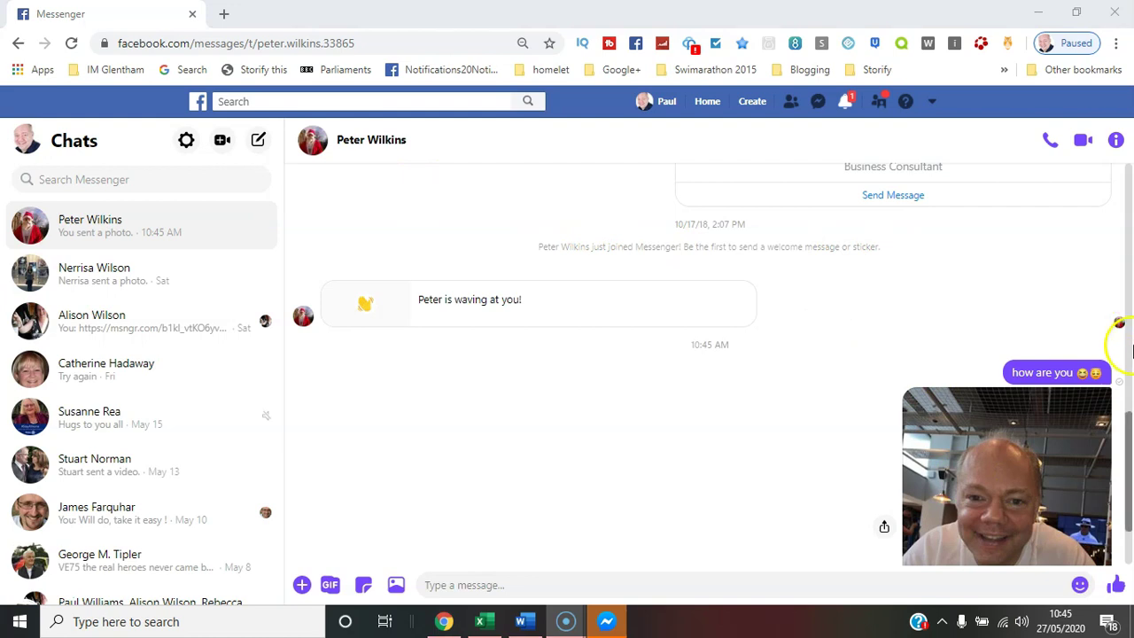
pyautogui.moveTo(1122, 418); pyautogui.dragTo(1131, 348)
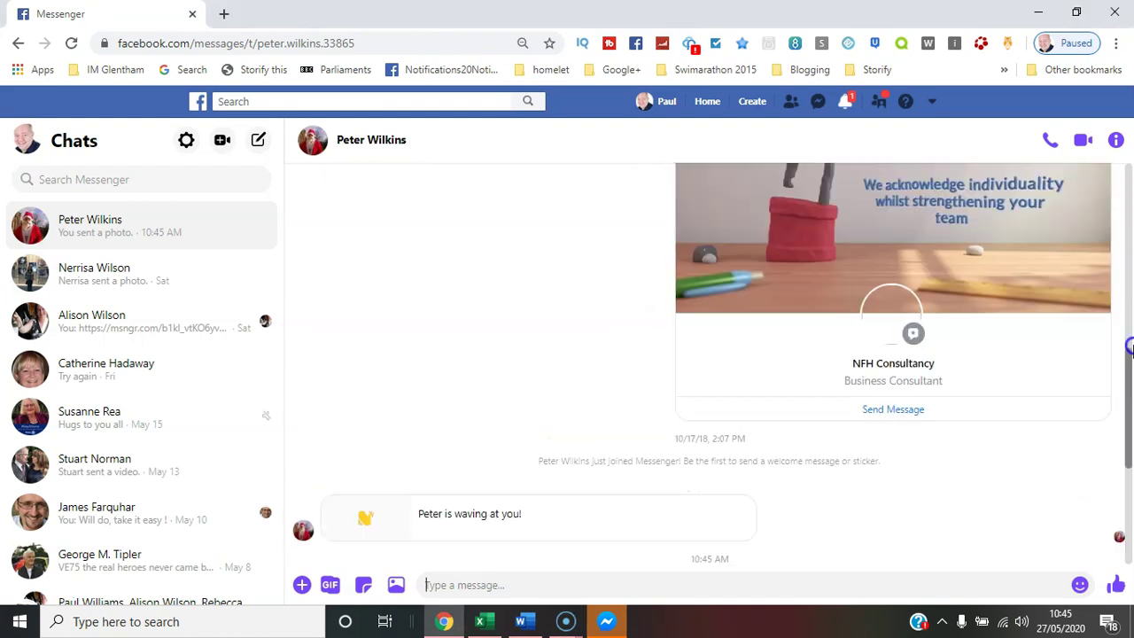
# Start a new message and choose the friend who was just messaged as its recipient
pyautogui.click(256, 140)
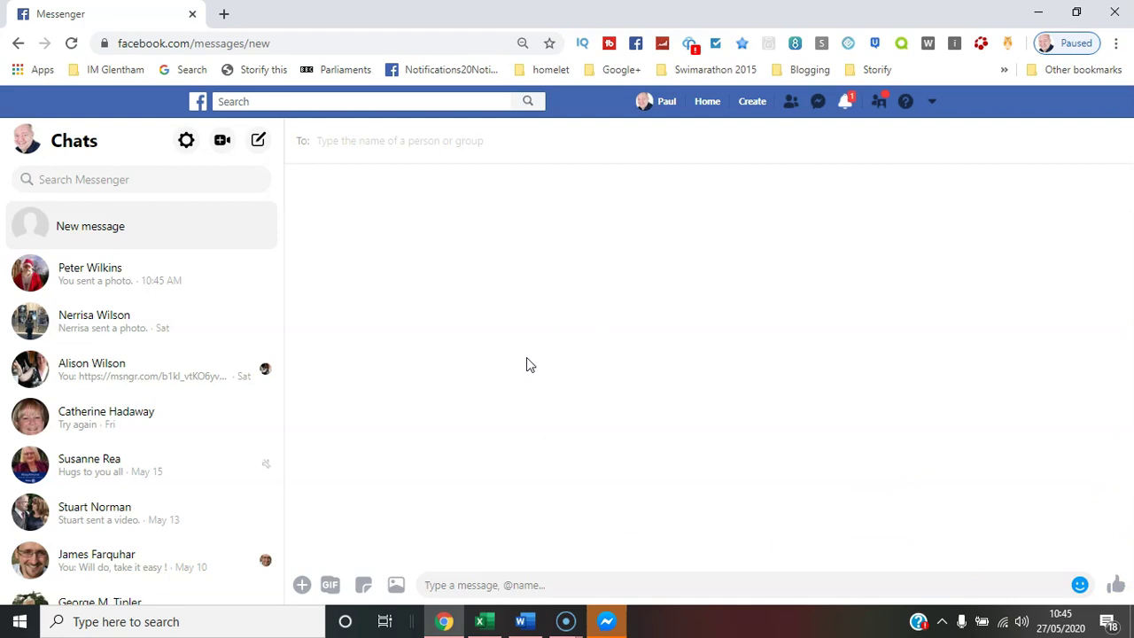
pyautogui.write('peter')
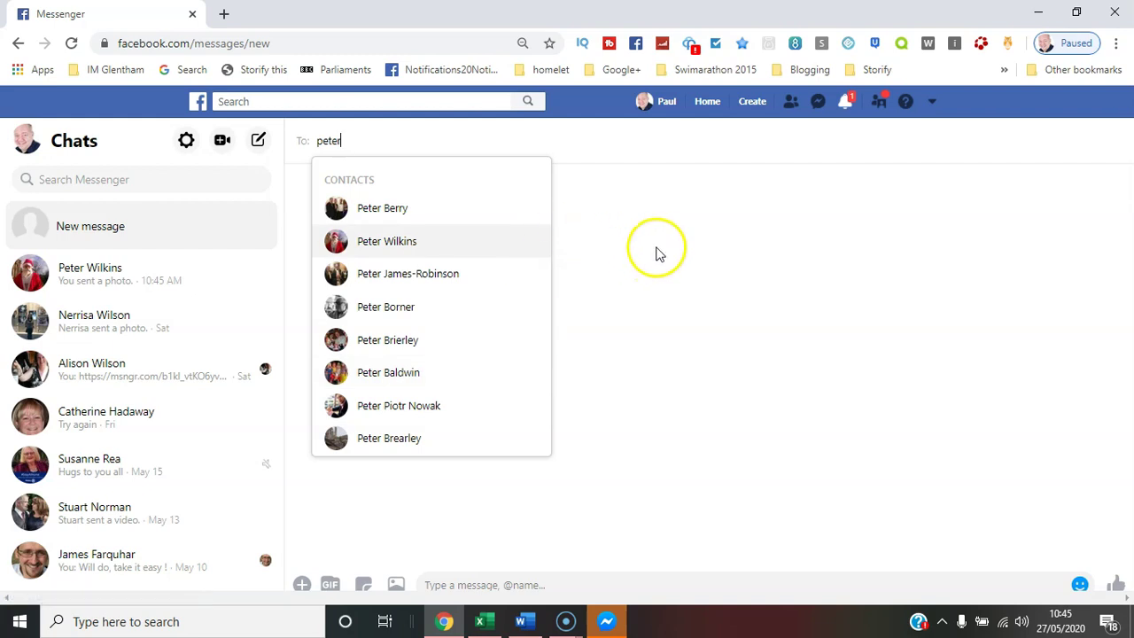
pyautogui.click(394, 244)
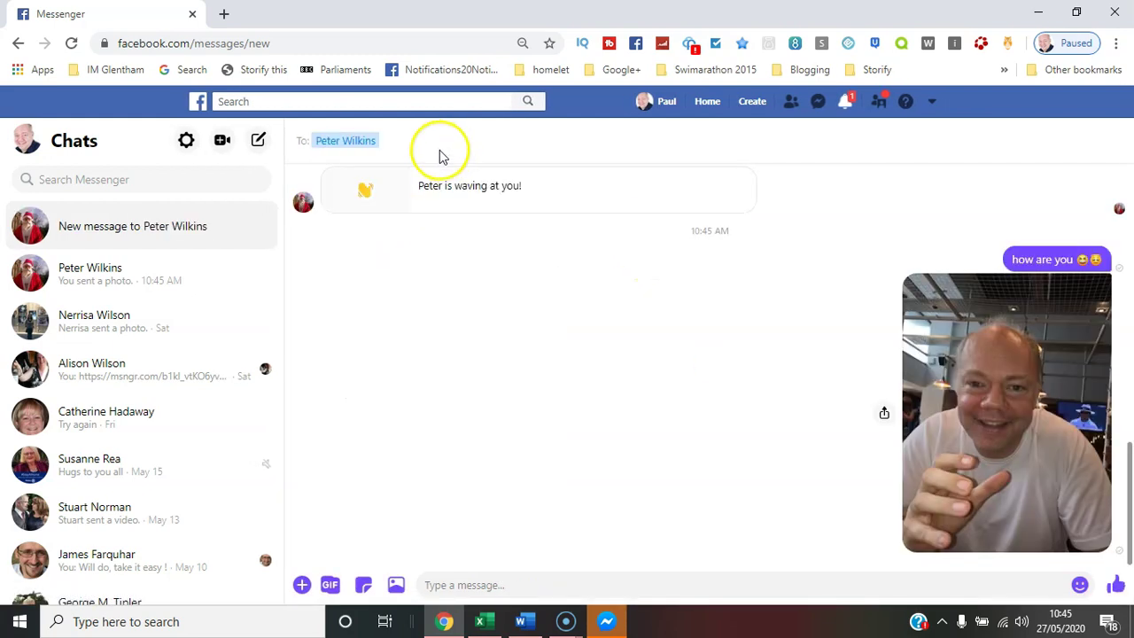
# Search the contacts for "pa" and add a second recipient to the new message
pyautogui.click(434, 153)
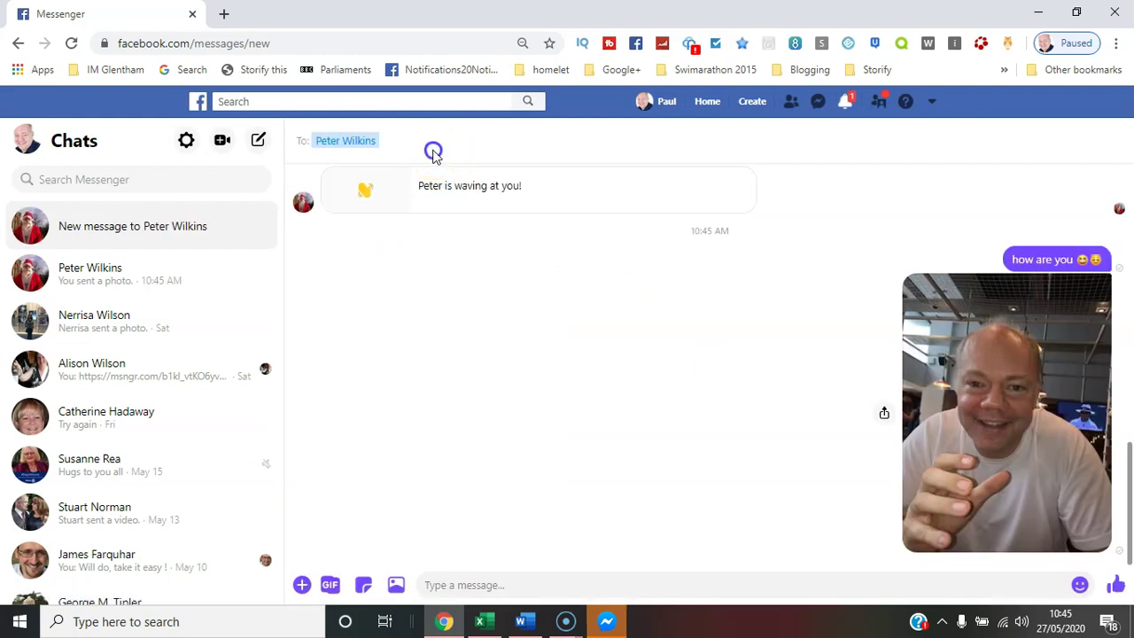
pyautogui.write('a')
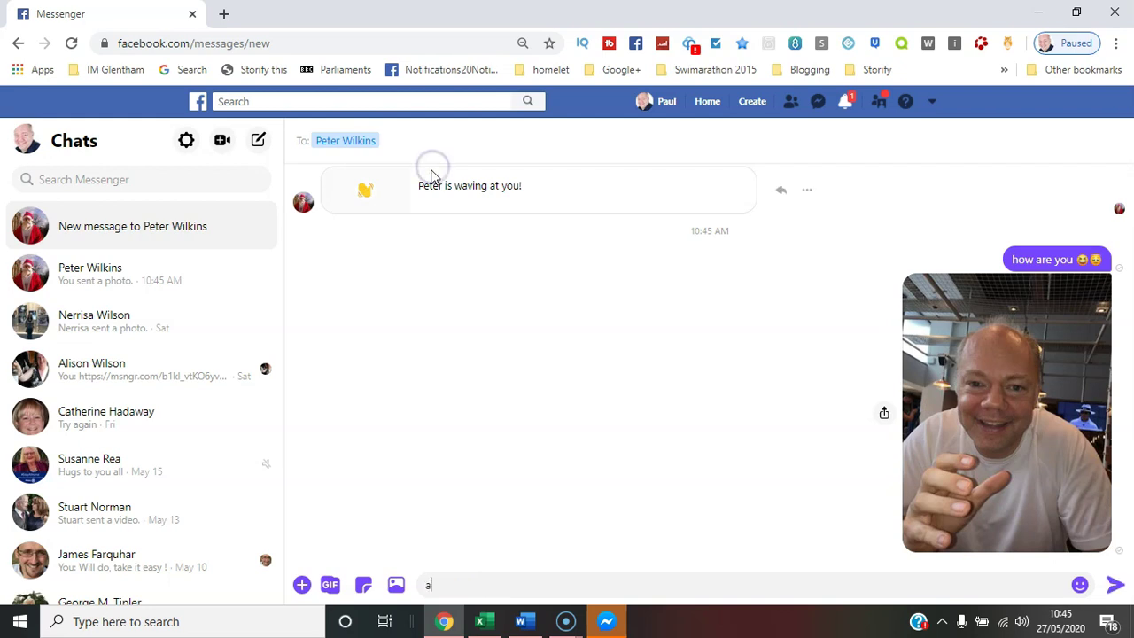
pyautogui.click(417, 139)
pyautogui.write('pa')
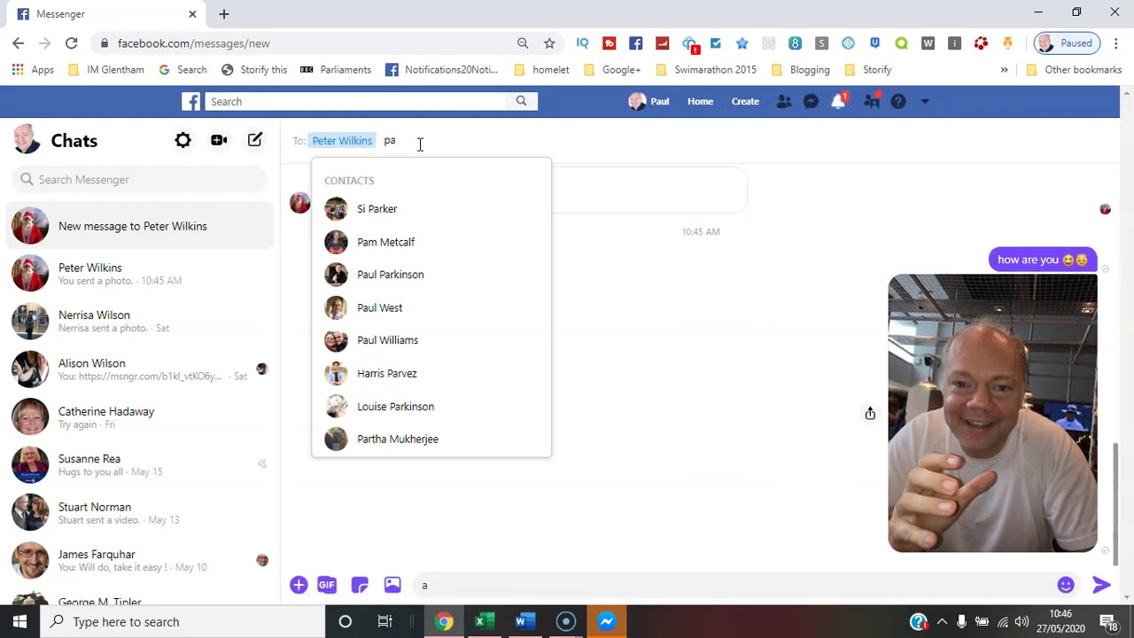
pyautogui.click(410, 350)
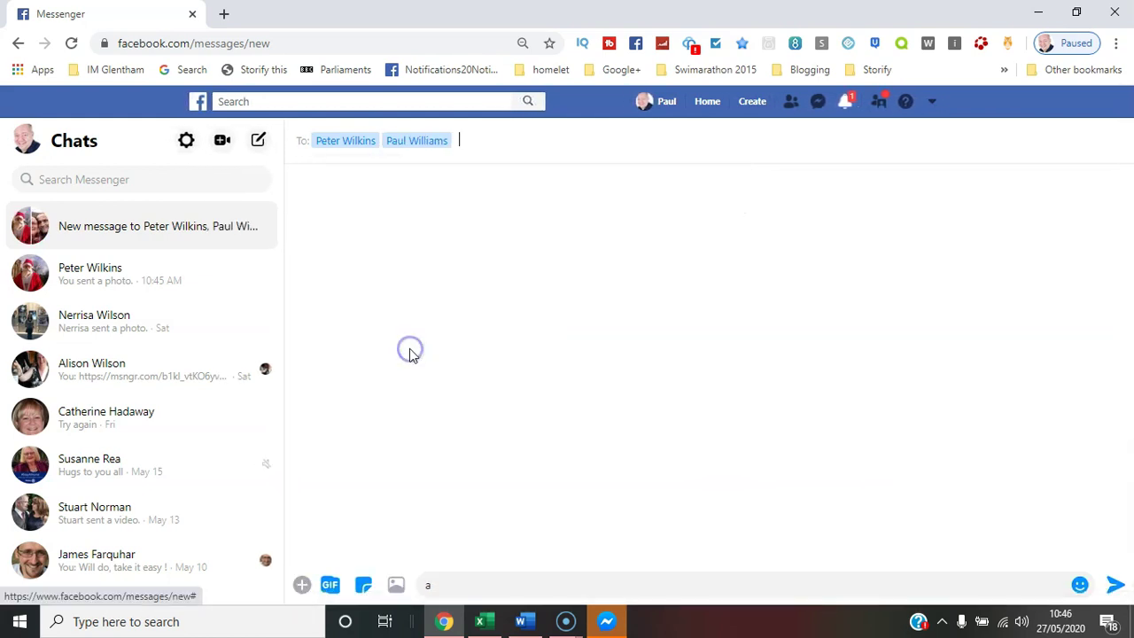
# Create a video chat room, sign in with the existing account to join it, and maximize the room's window
pyautogui.click(224, 146)
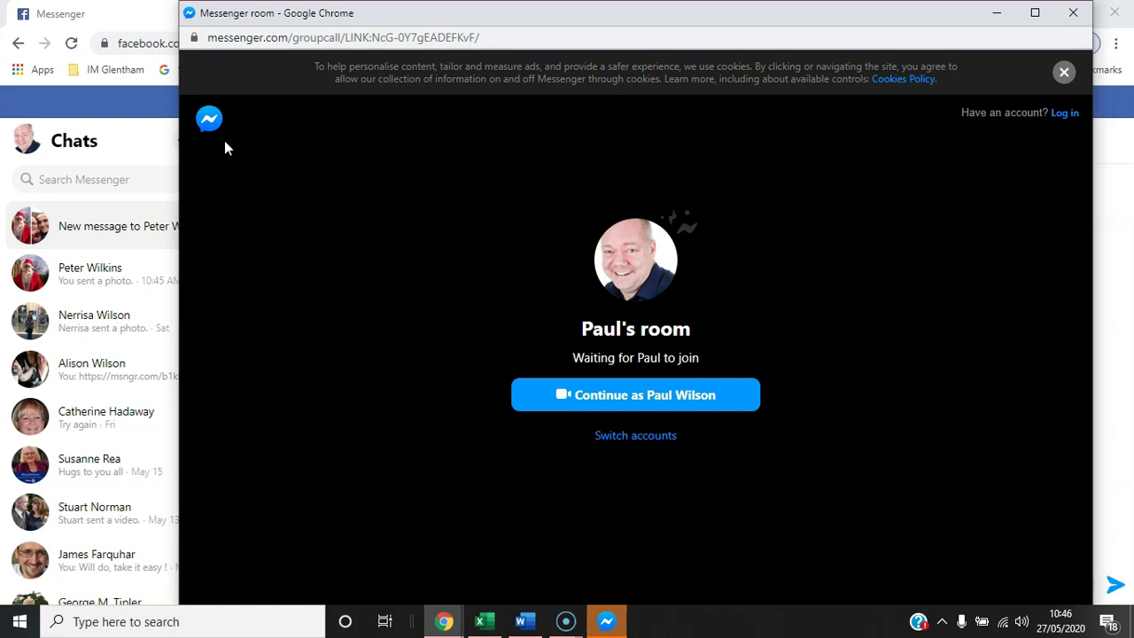
pyautogui.click(582, 395)
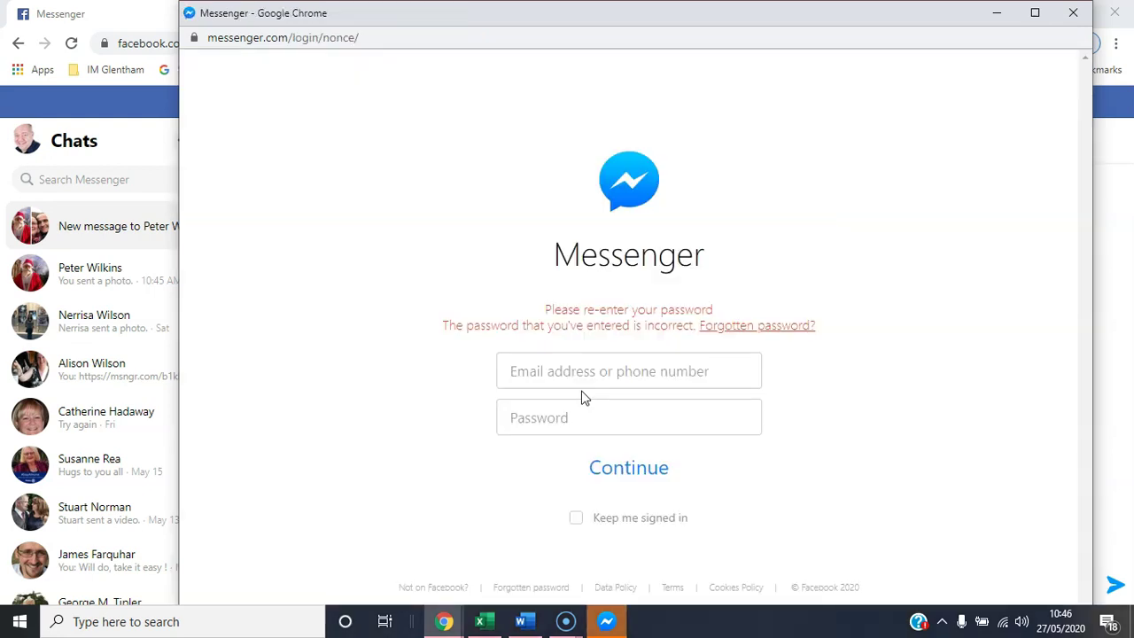
pyautogui.click(582, 370)
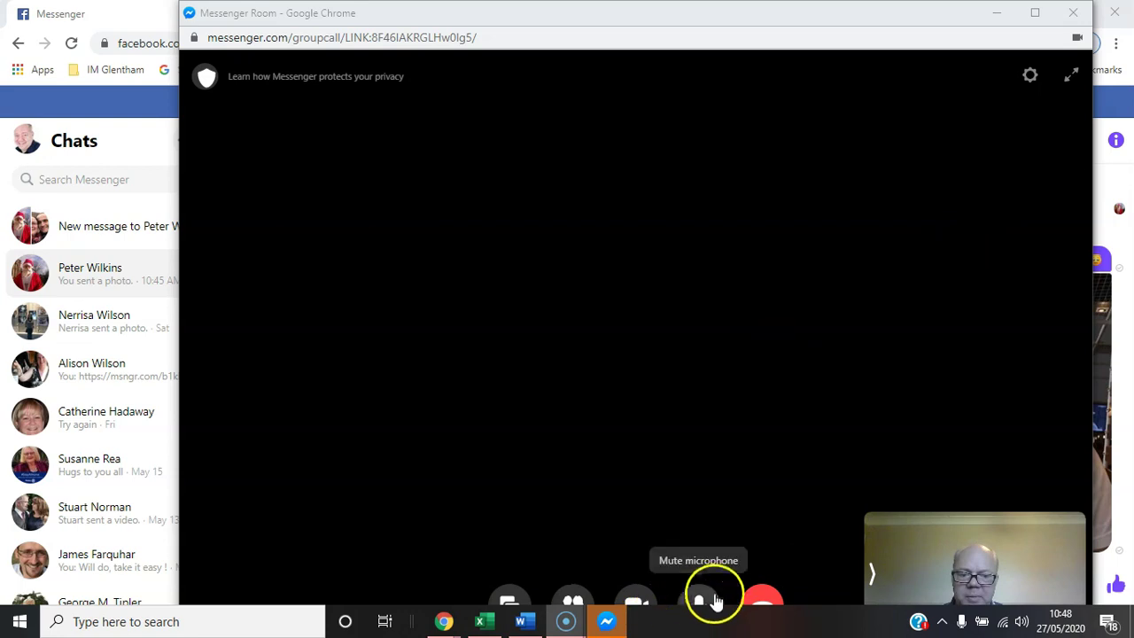
pyautogui.click(1035, 12)
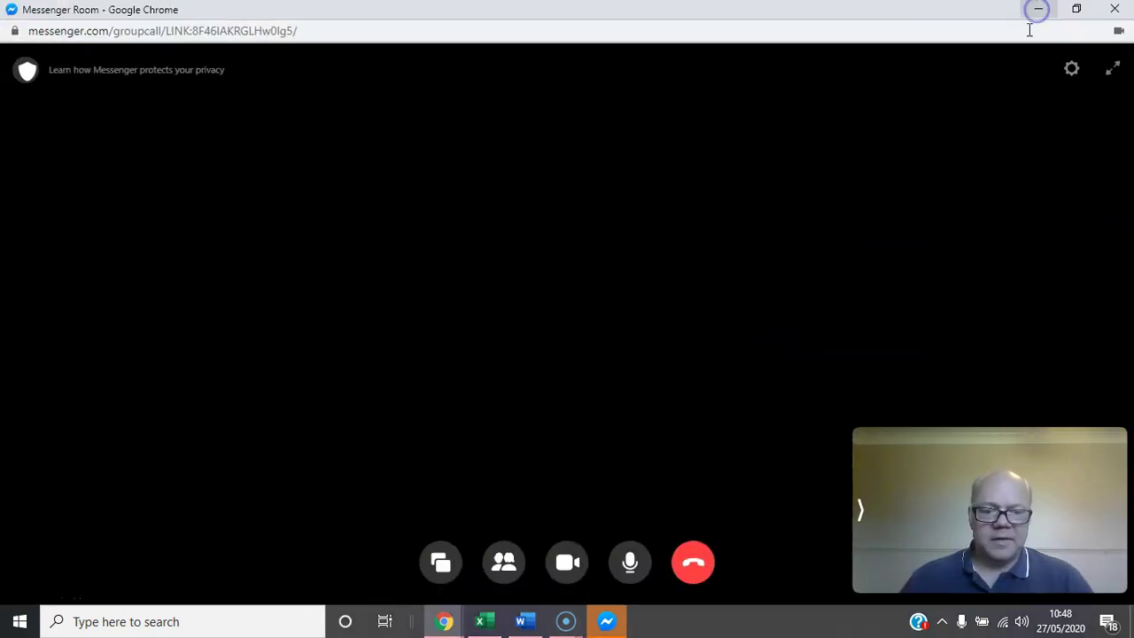
# Show the room's participants and copy the invitation link for inviting other people
pyautogui.click(506, 572)
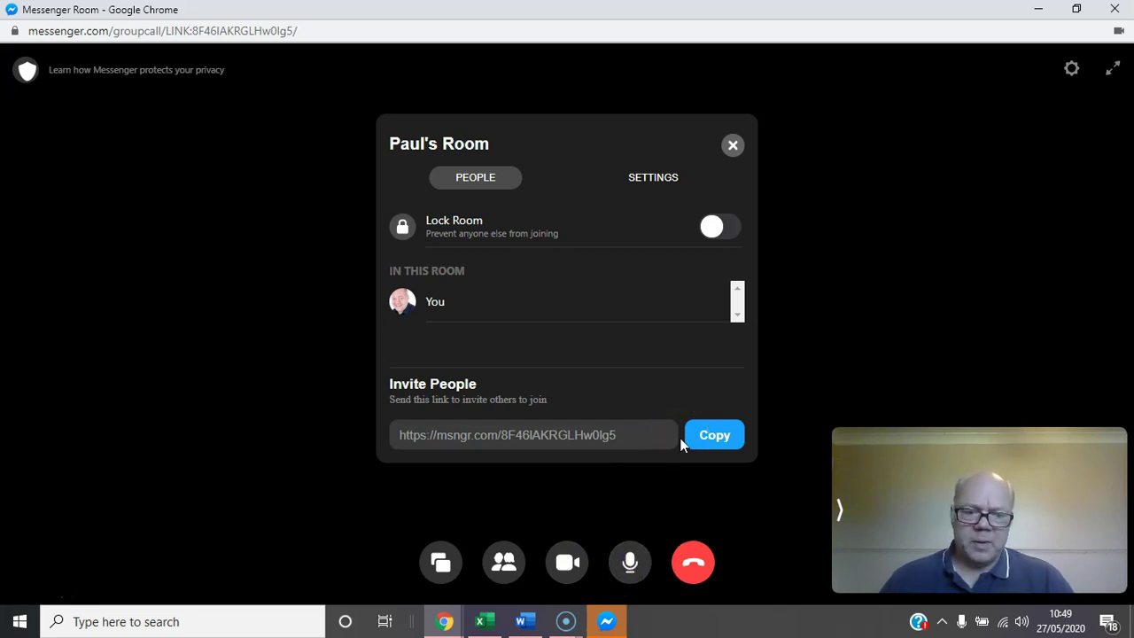
pyautogui.click(712, 434)
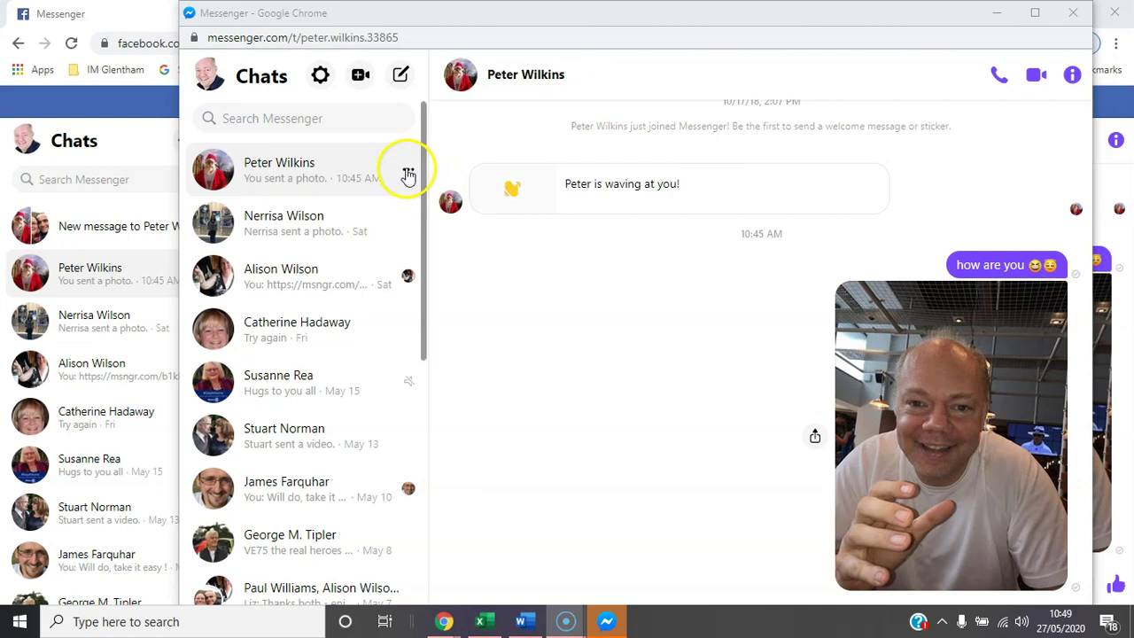
# Hide the conversation with the friend who was sent the photo from the chat list
pyautogui.click(408, 172)
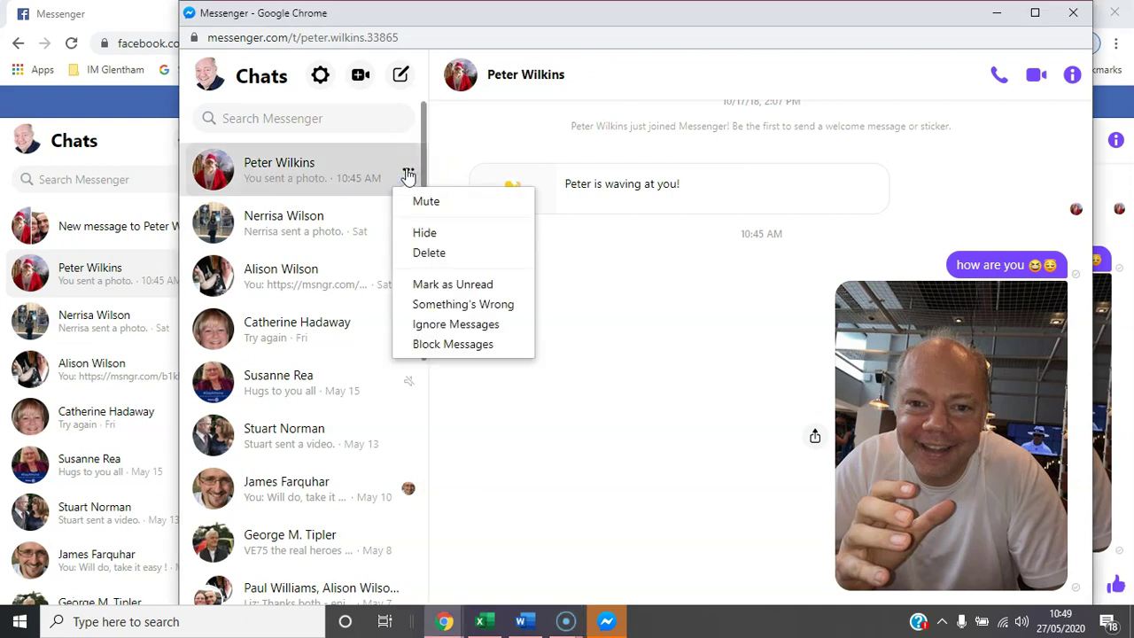
pyautogui.click(438, 255)
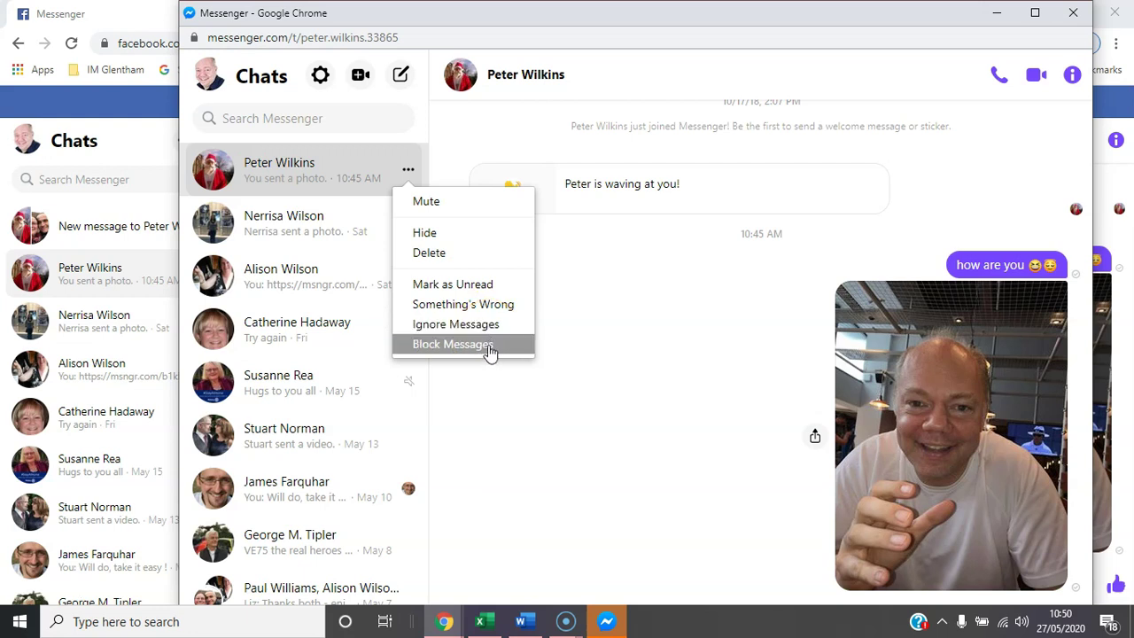
pyautogui.click(469, 234)
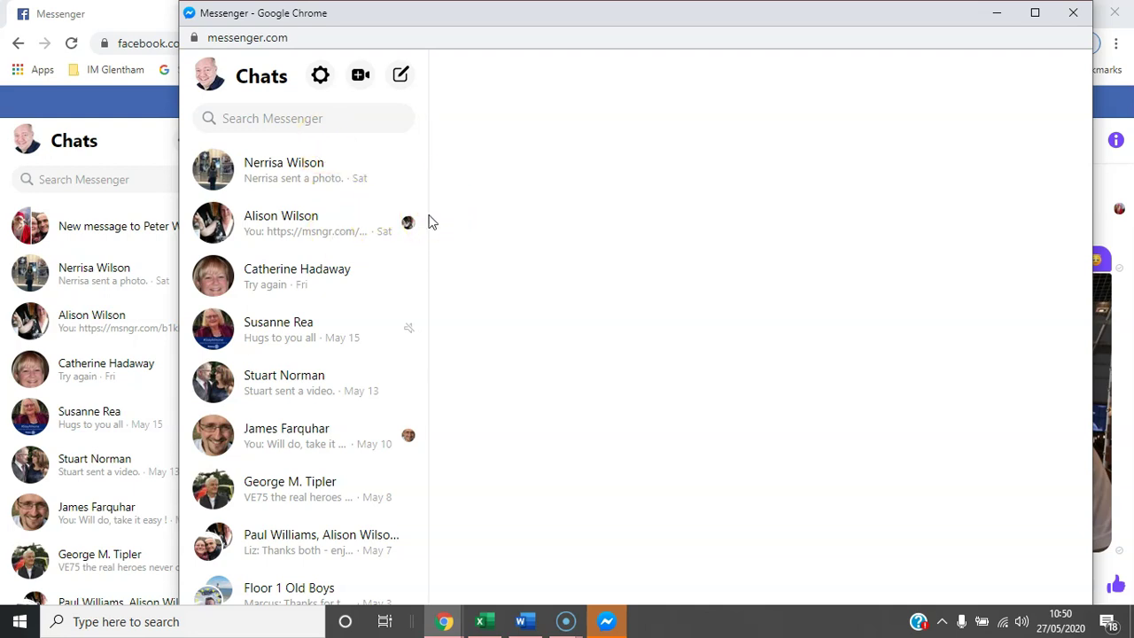
# Return to the main Facebook window and switch the site to the New Facebook layout
pyautogui.hotkey('alt', 'Tab')
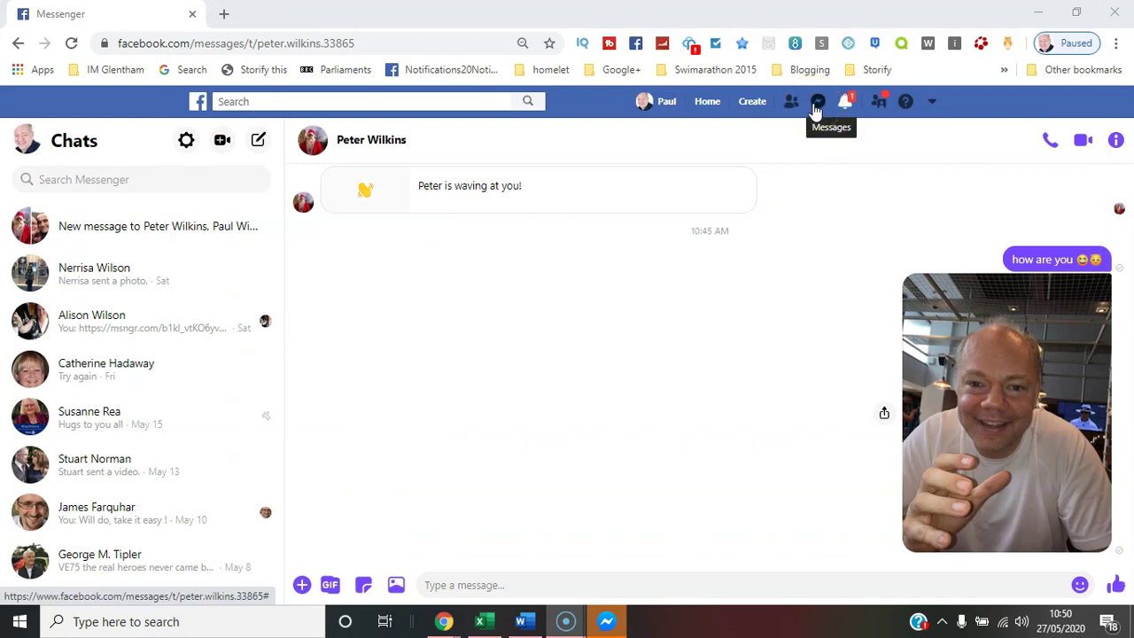
pyautogui.click(931, 103)
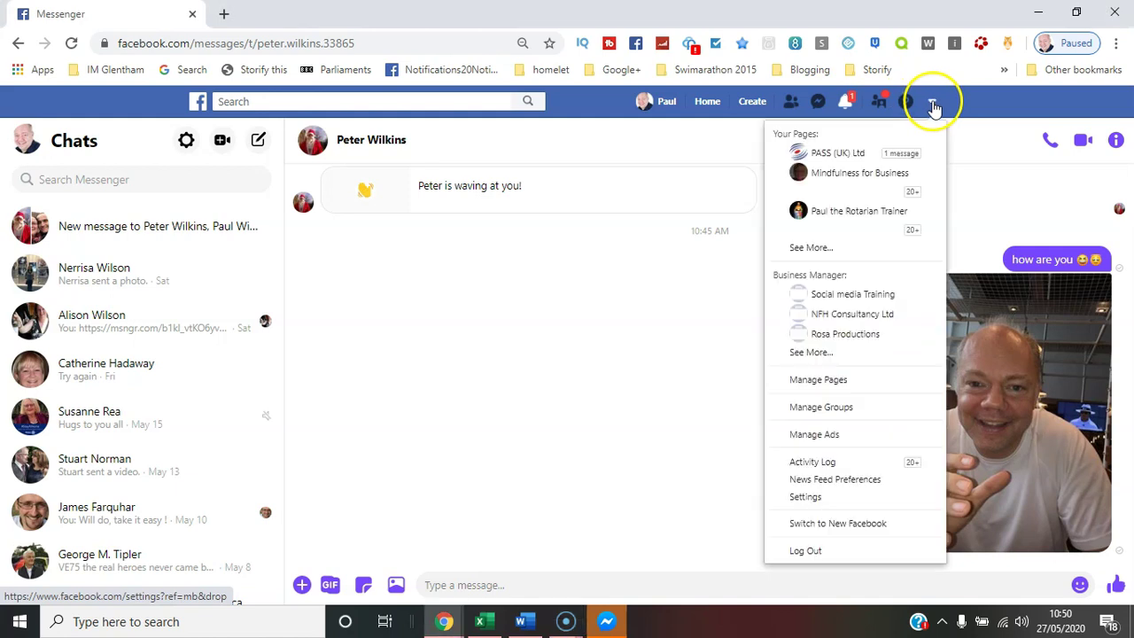
pyautogui.click(887, 524)
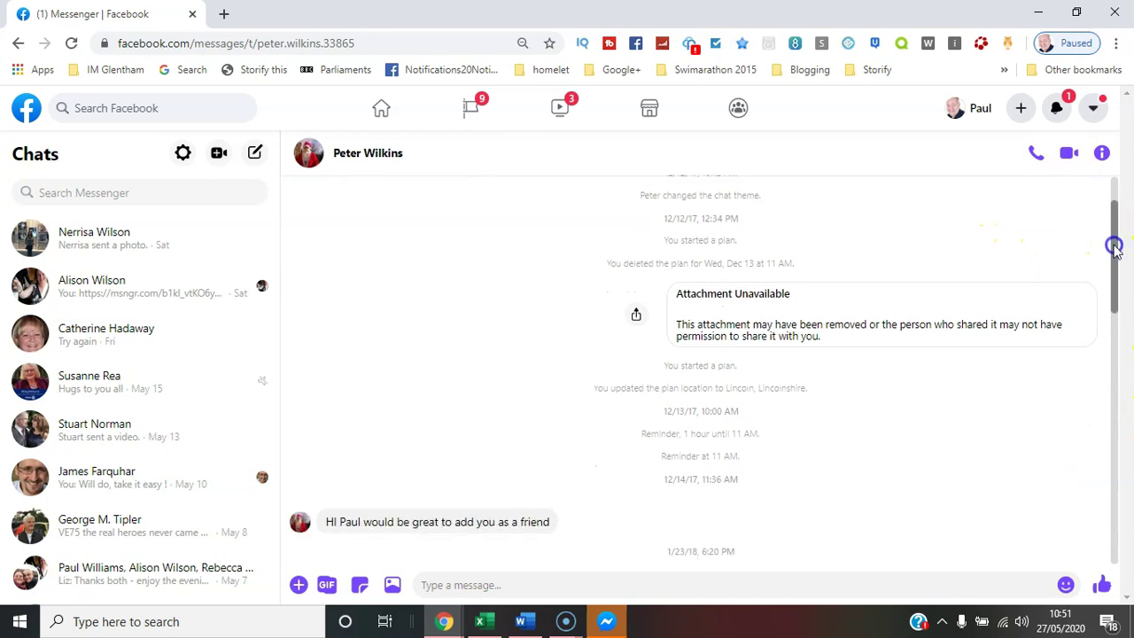
# Look through the open friend's conversation from its newest to its oldest messages and check the chat list beside it
pyautogui.moveTo(1114, 243); pyautogui.dragTo(1113, 477)
pyautogui.scroll(-2, 1115, 377)
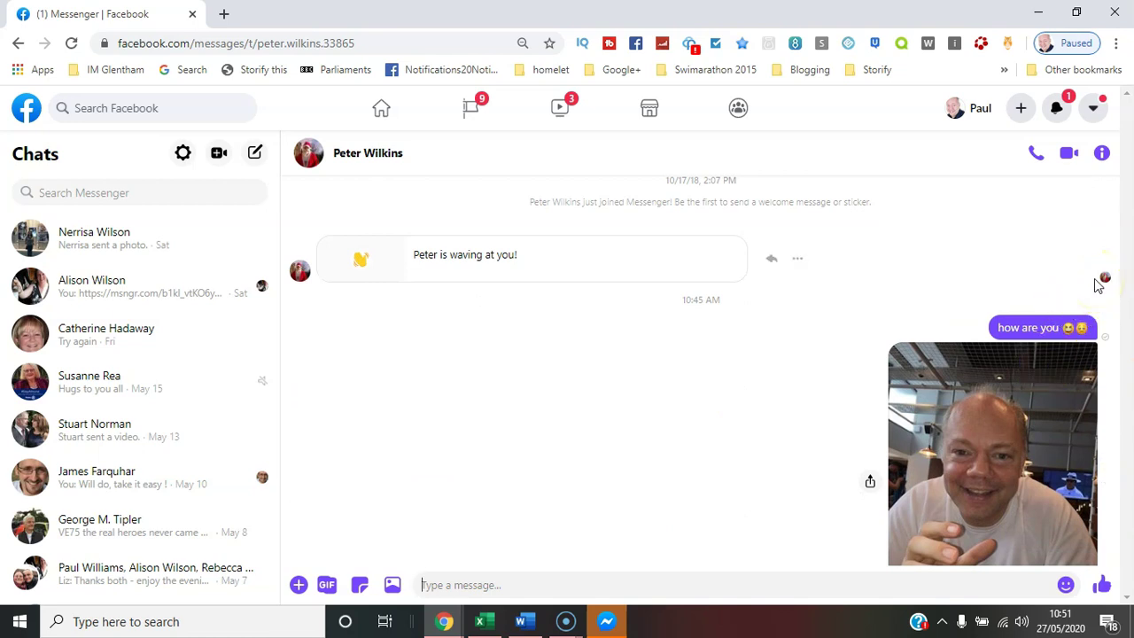
pyautogui.moveTo(1109, 278)
pyautogui.moveTo(1119, 547); pyautogui.dragTo(1120, 217)
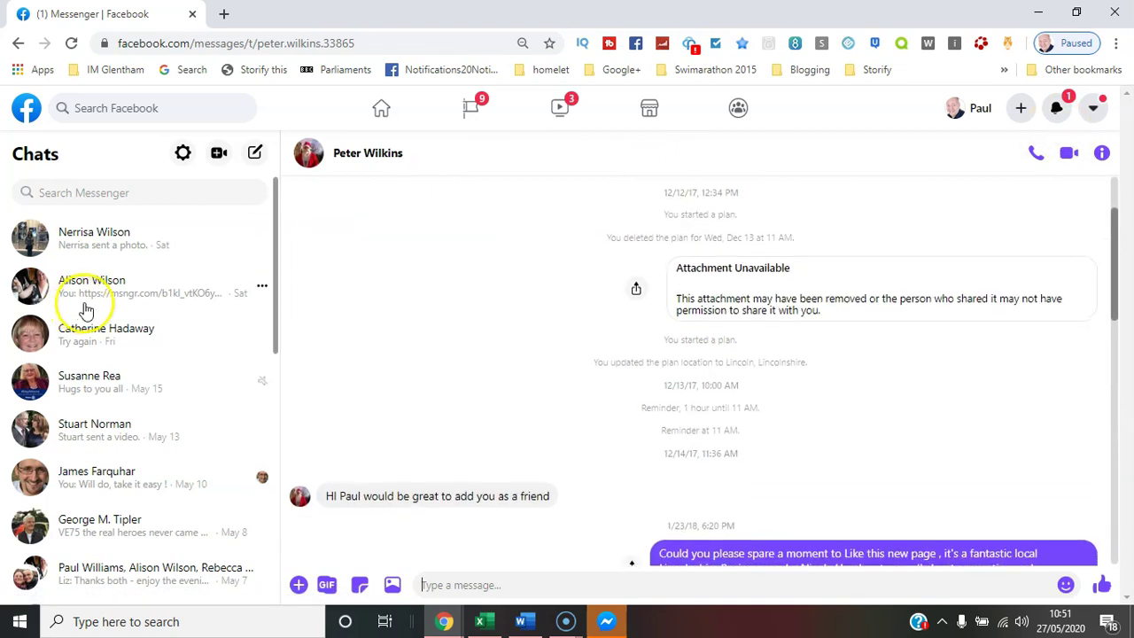
pyautogui.moveTo(278, 315); pyautogui.dragTo(256, 198)
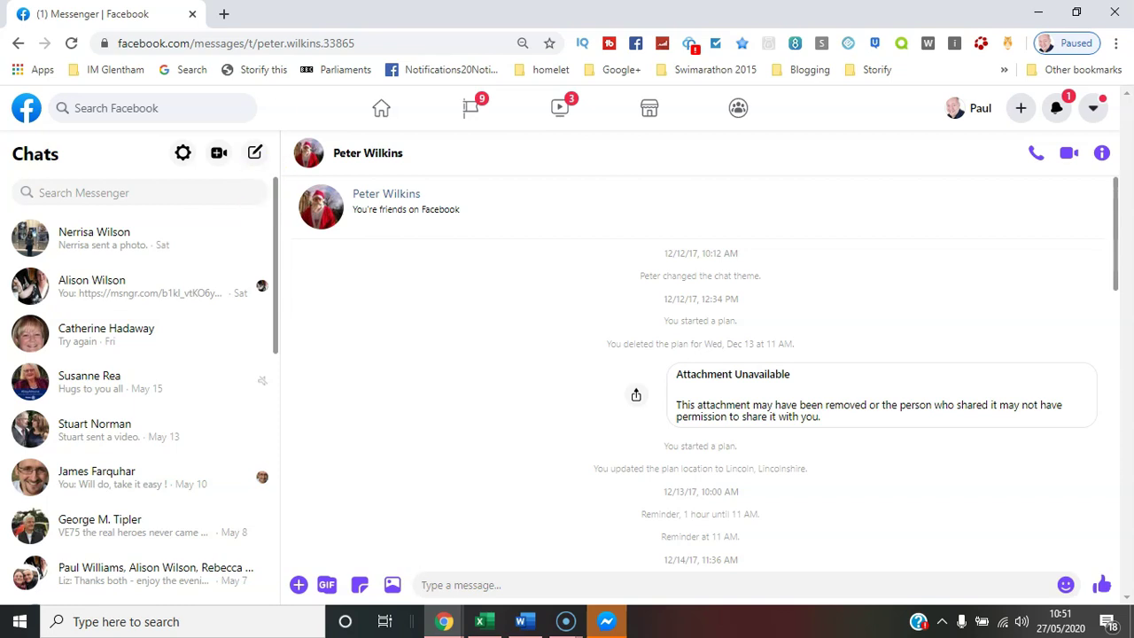
# Display the list of hidden chats
pyautogui.click(182, 153)
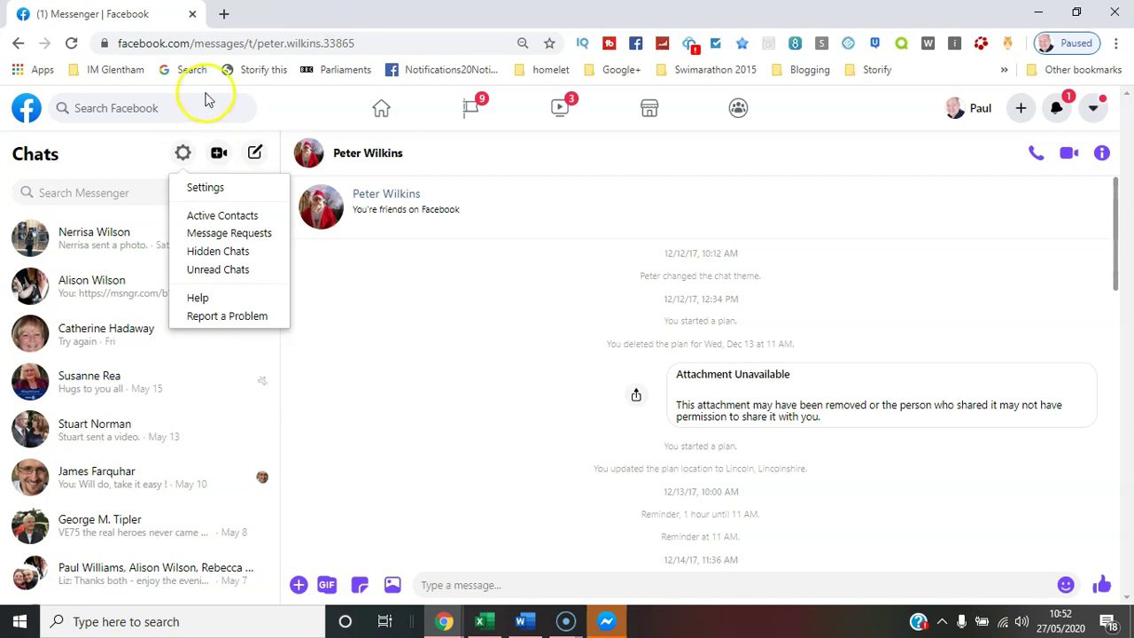
pyautogui.click(220, 254)
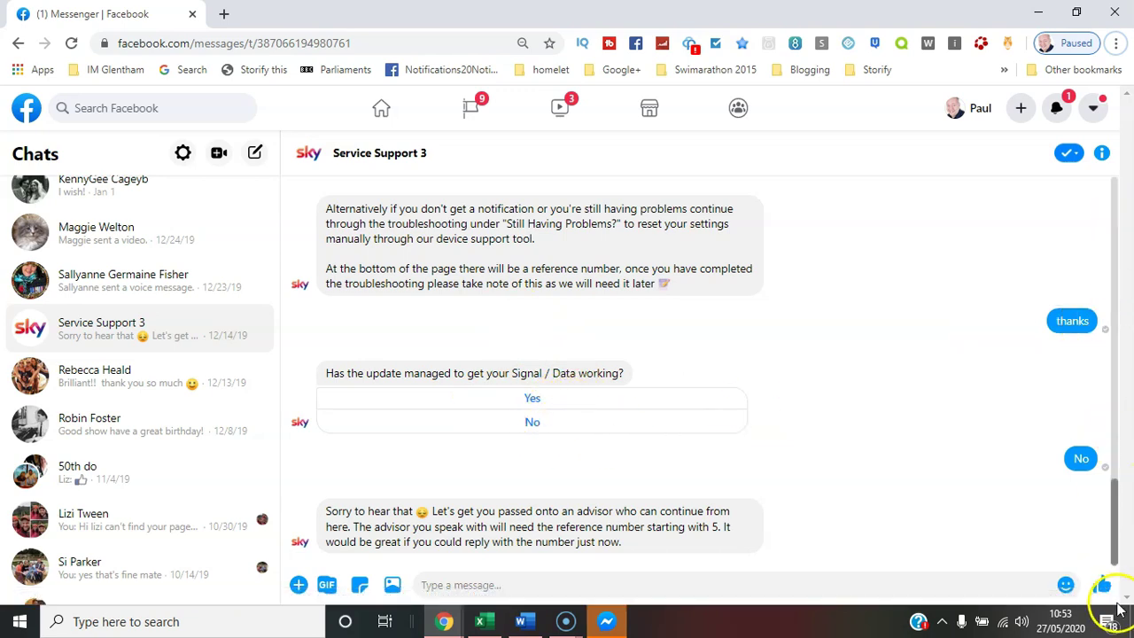
# Review the earlier messages in the Sky Service Support 3 conversation
pyautogui.click(1115, 545)
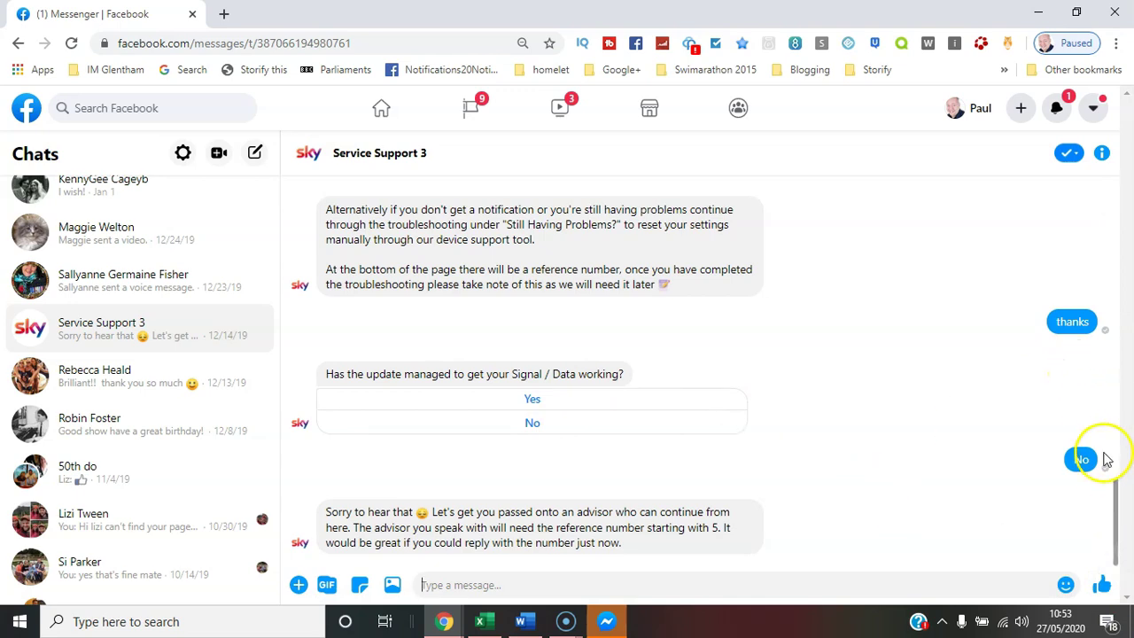
pyautogui.moveTo(1108, 487); pyautogui.dragTo(1126, 317)
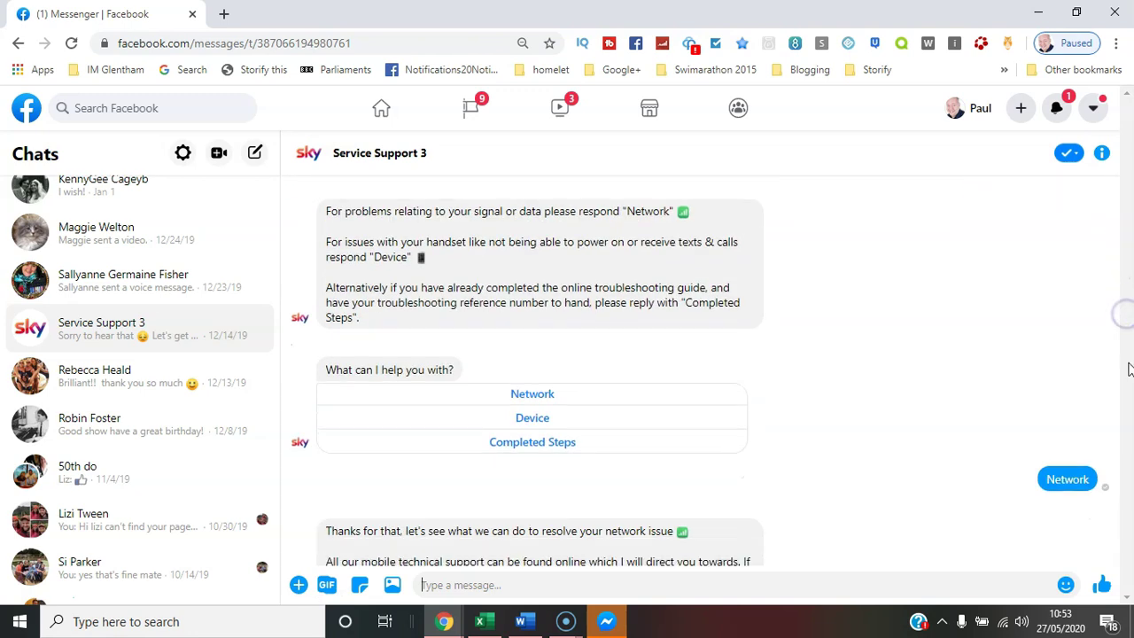